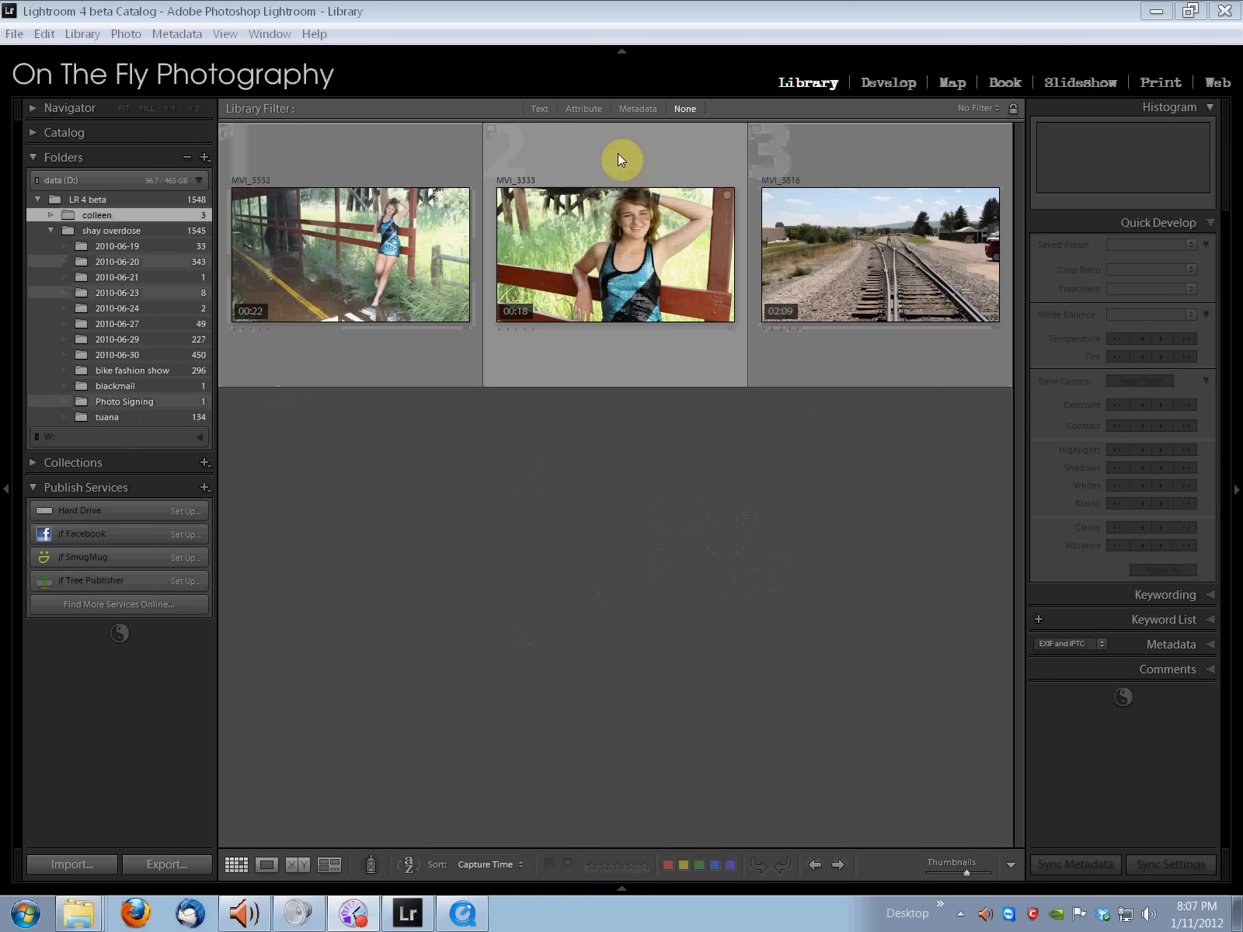
- Open the MVI_3333 clip in Loupe view and raise its vibrance by a large increment
double_click(618, 155)
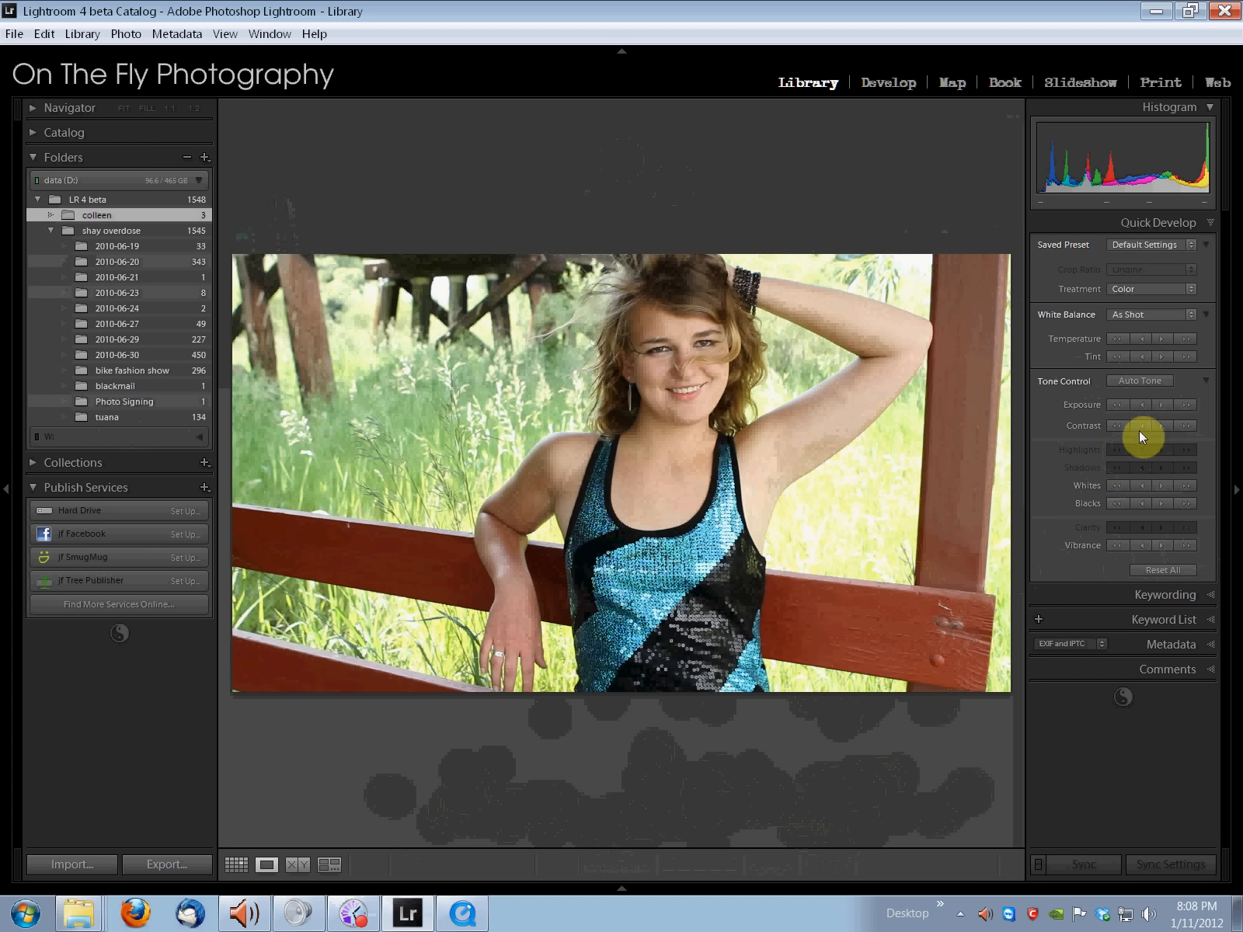
left_click(1189, 544)
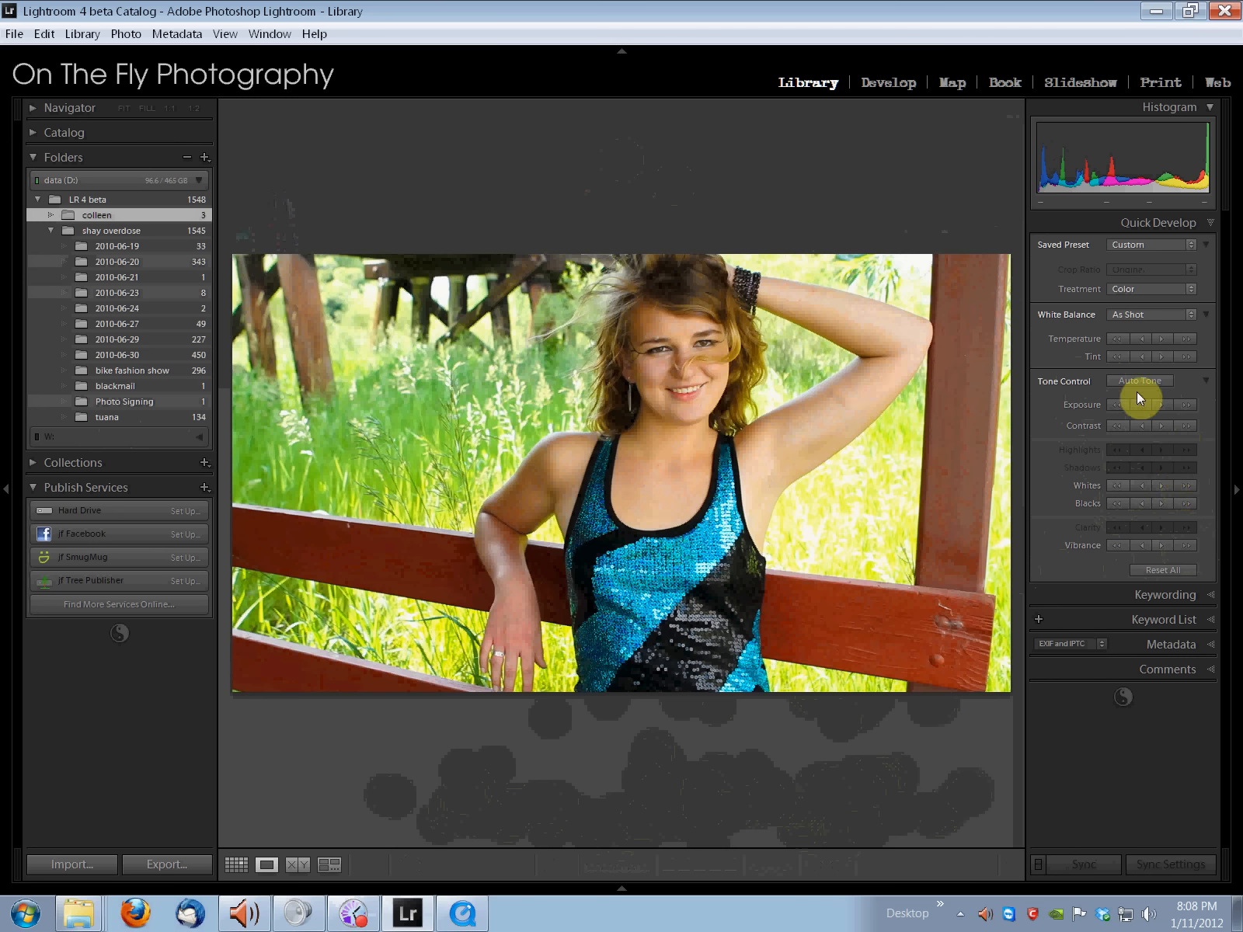
- Check the clip in the Develop module and return to the Library
left_click(885, 81)
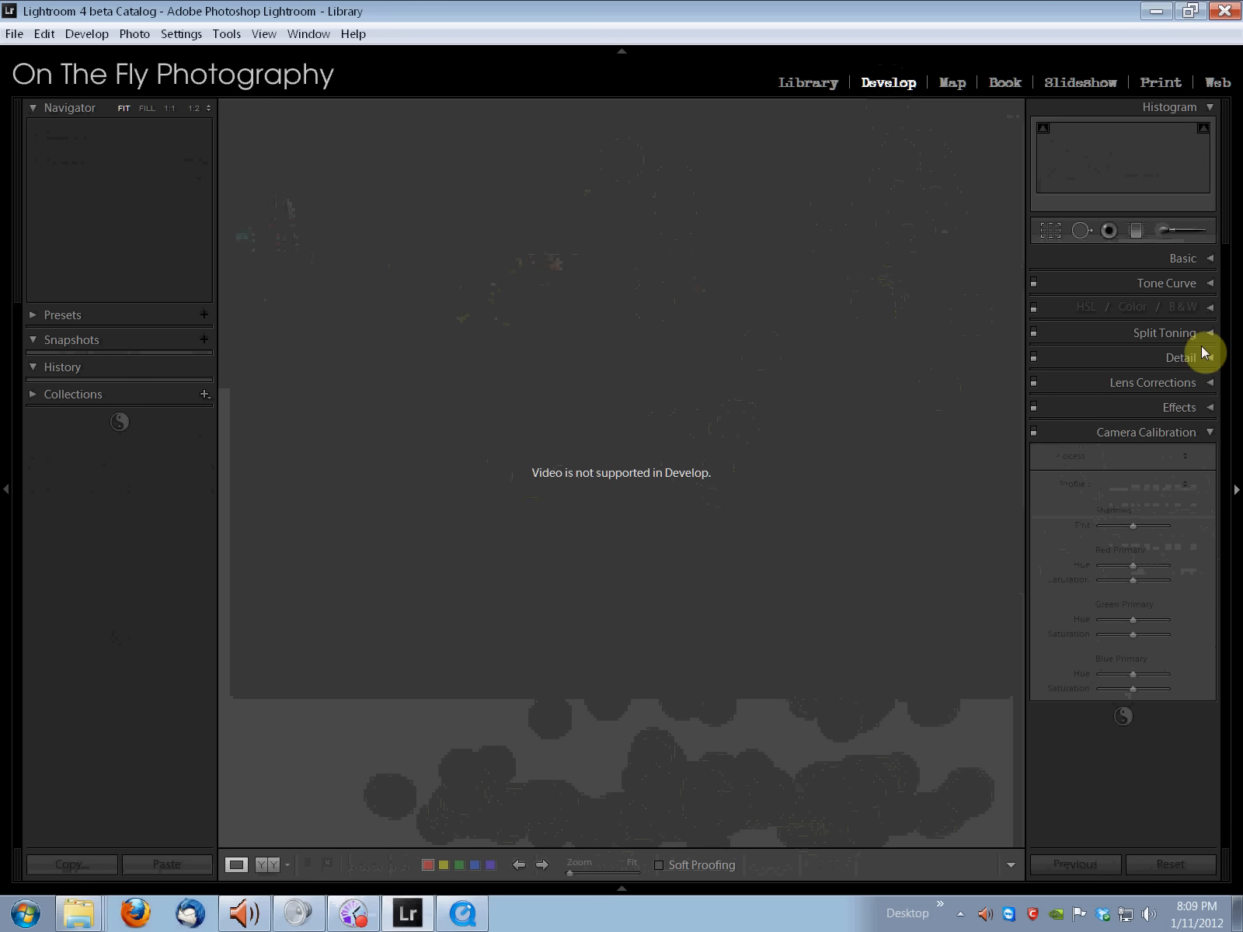
left_click(1088, 432)
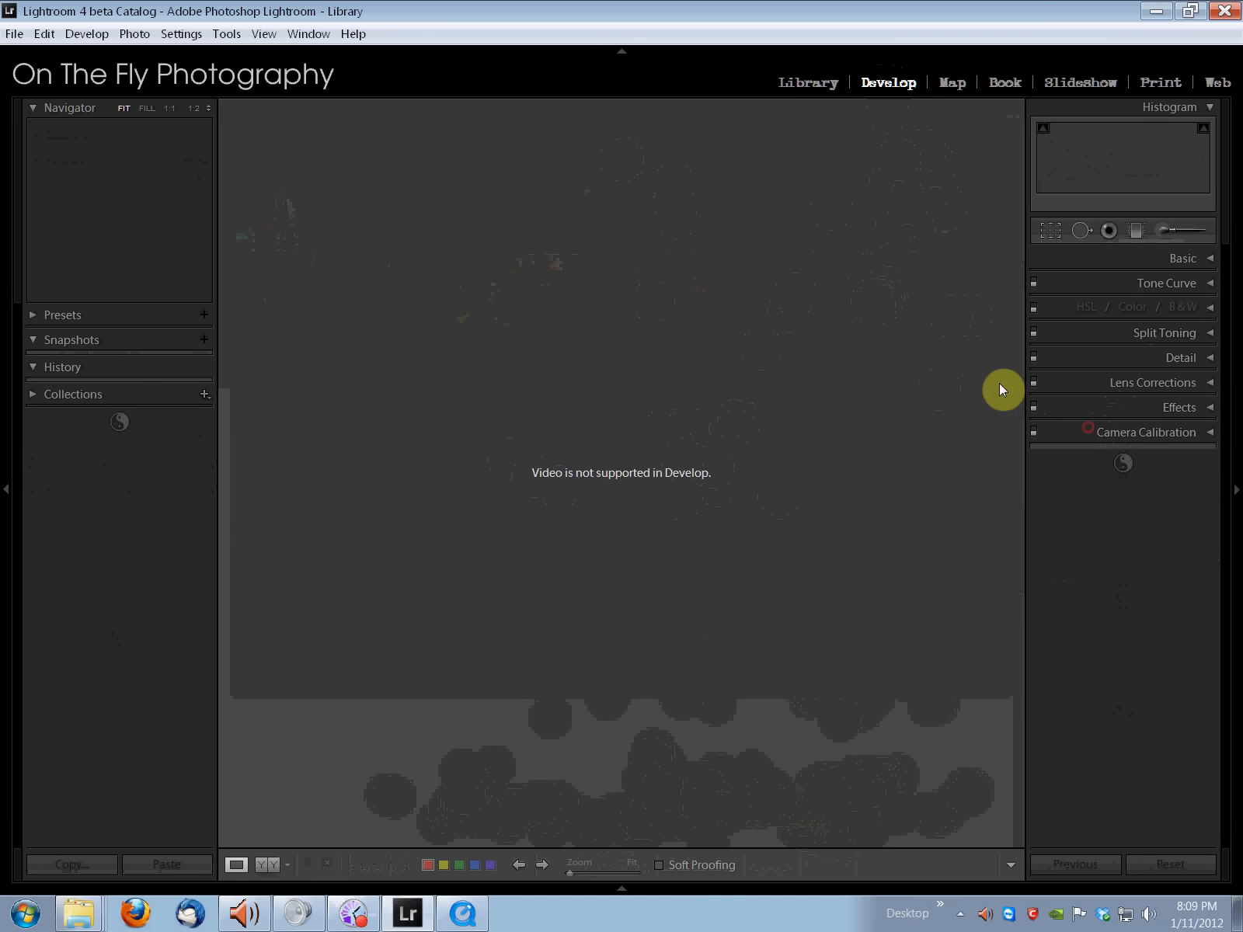
left_click(806, 83)
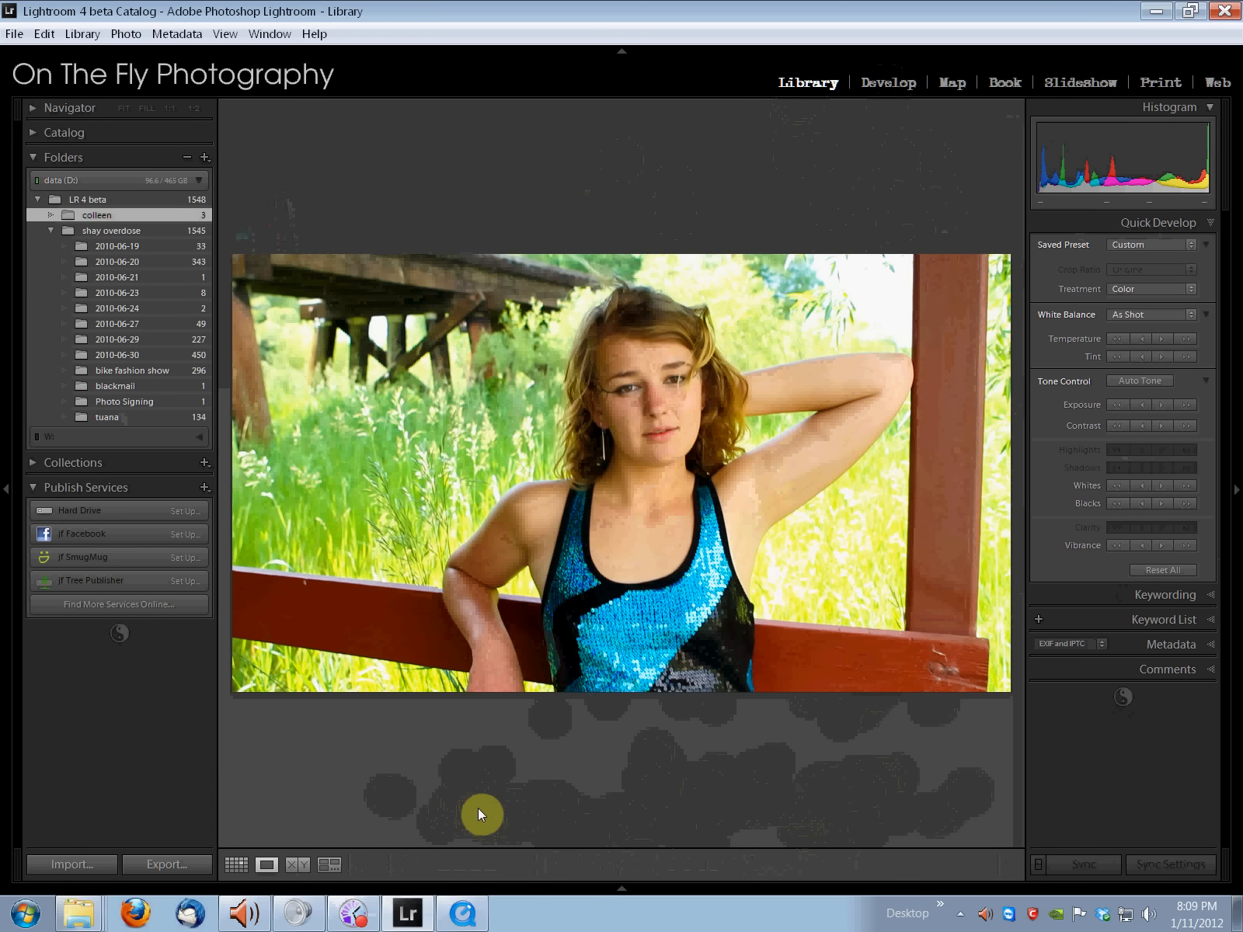
- Play and scrub through the MVI_3333 clip to preview the adjusted footage
left_click(485, 809)
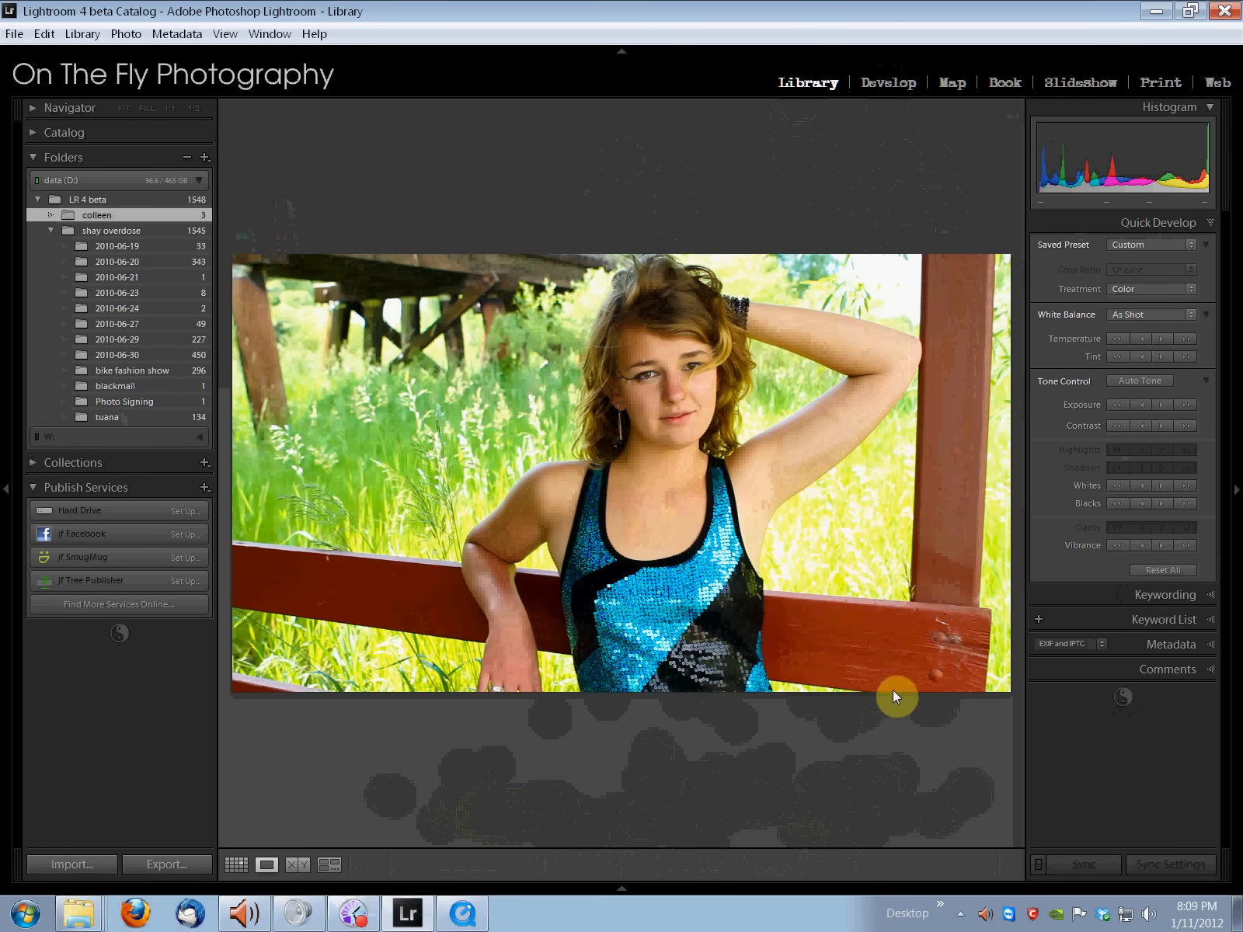
left_click(480, 807)
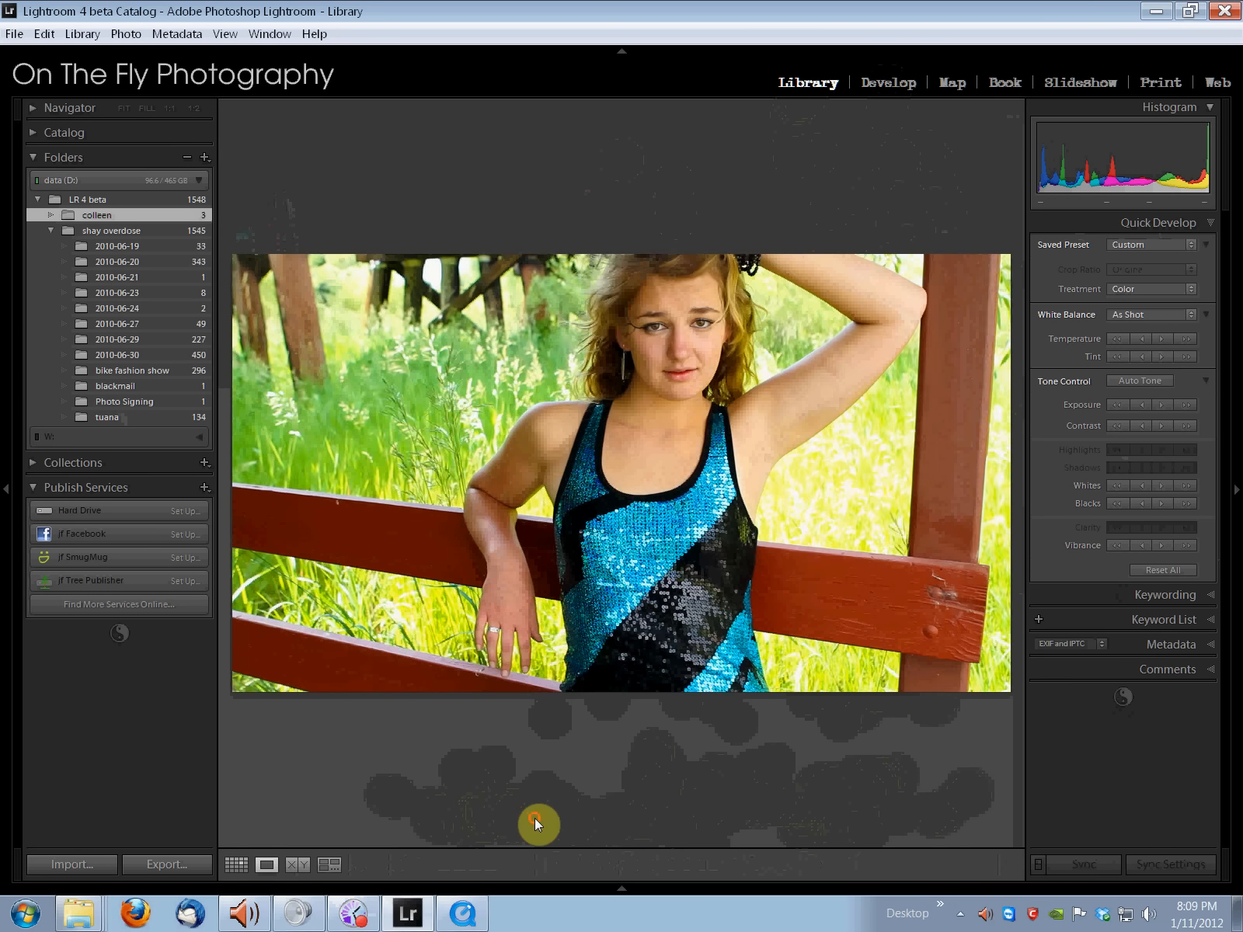
left_click(534, 817)
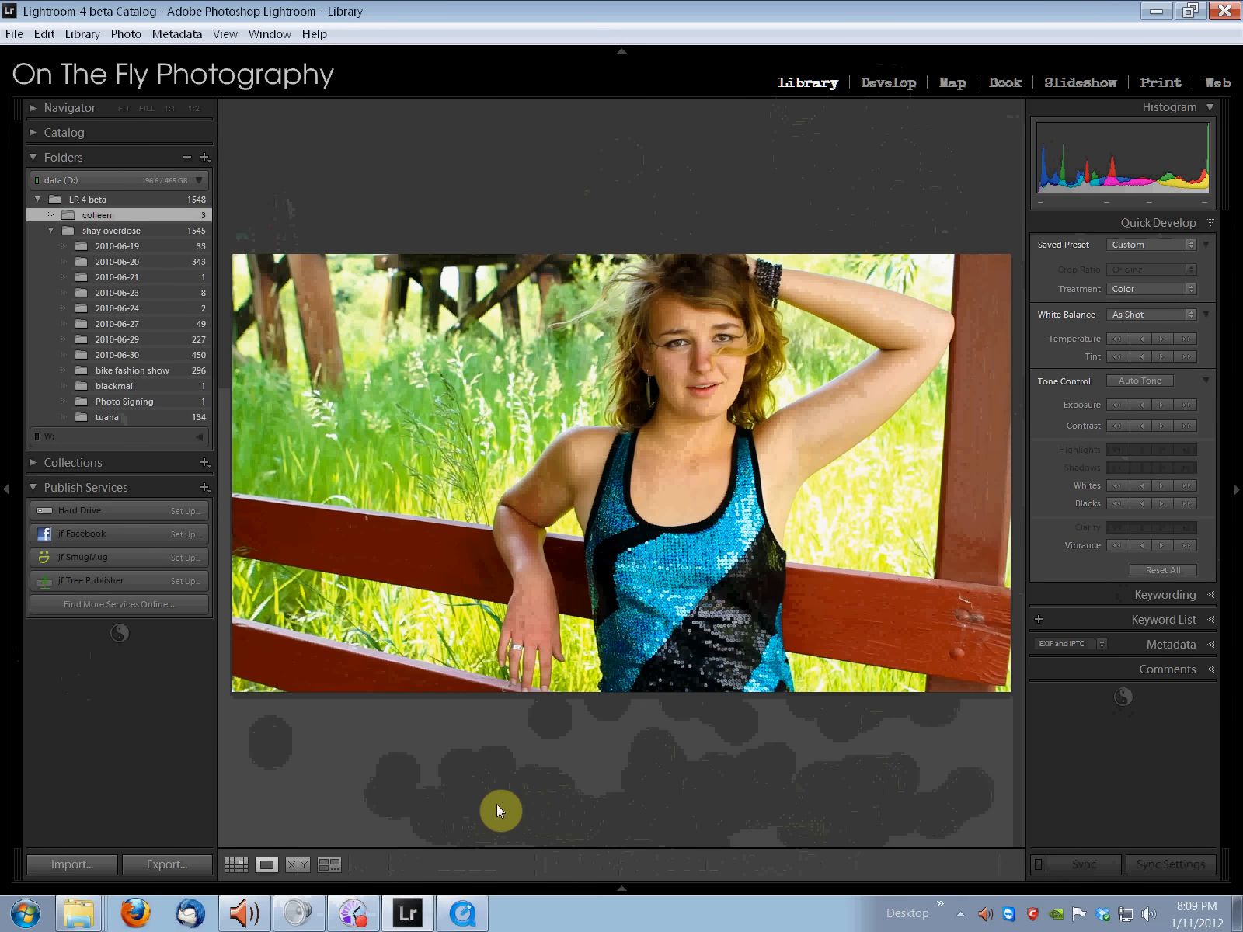
left_click(497, 804)
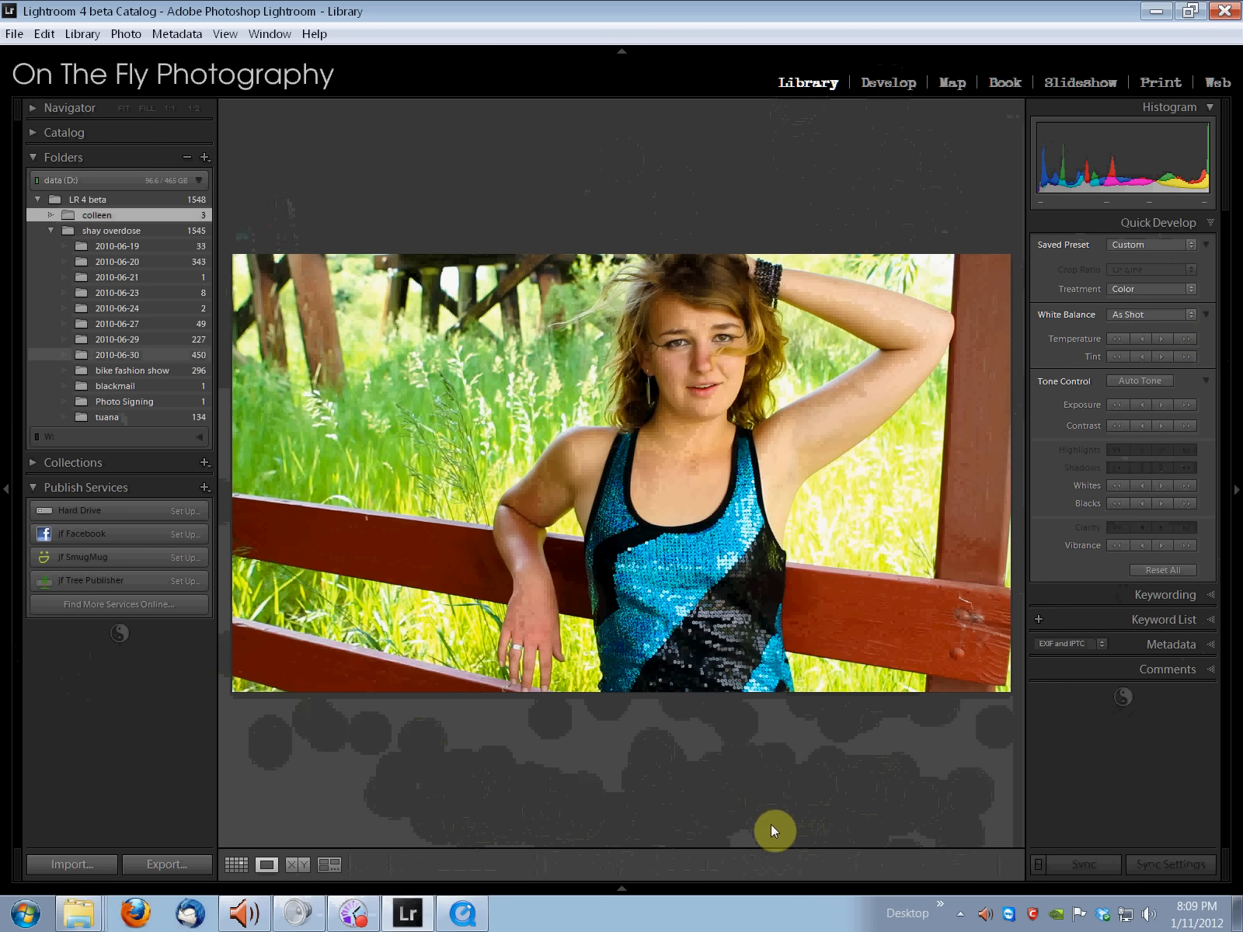
- Open the export settings for the clip and examine the available video formats
left_click(178, 858)
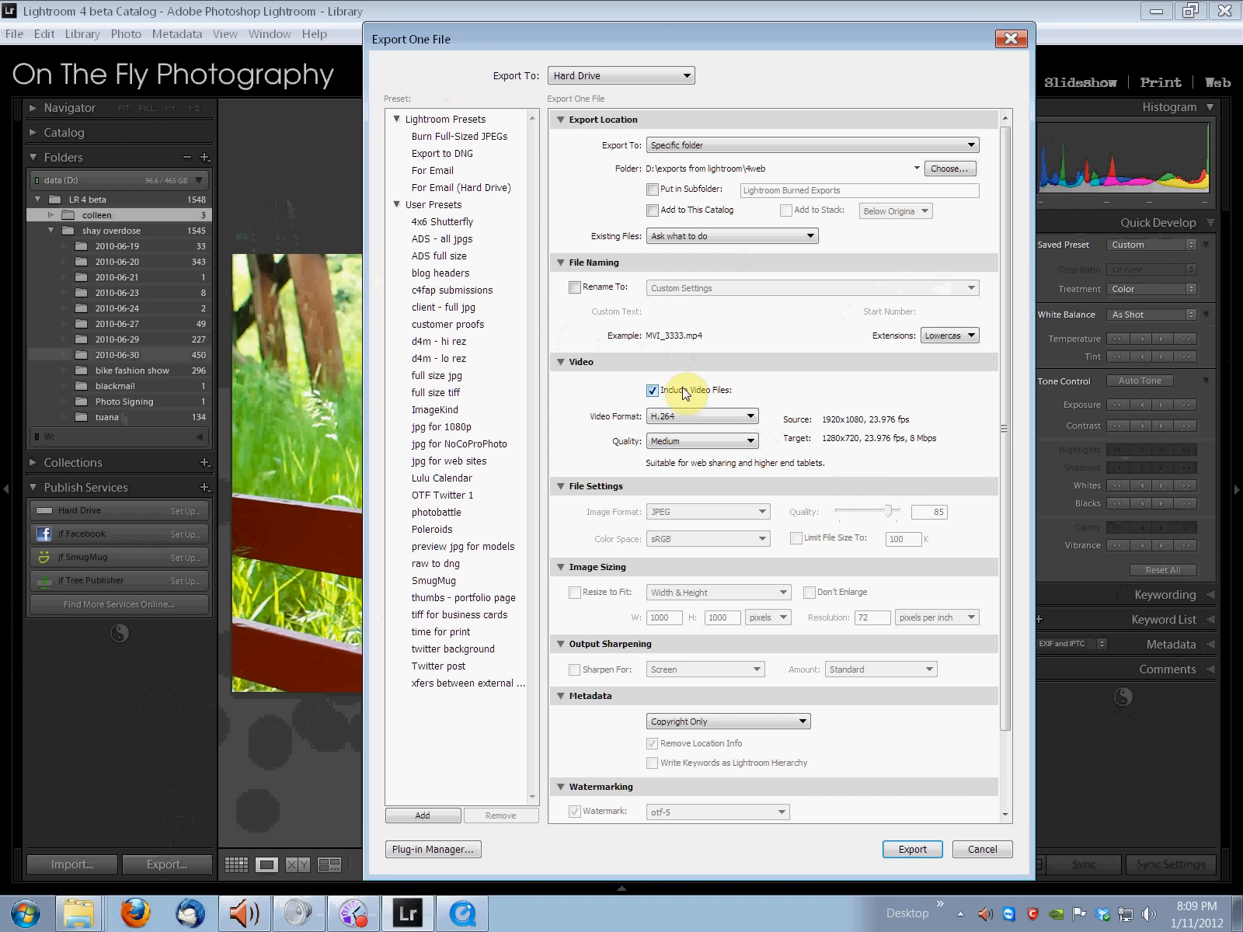
left_click(751, 419)
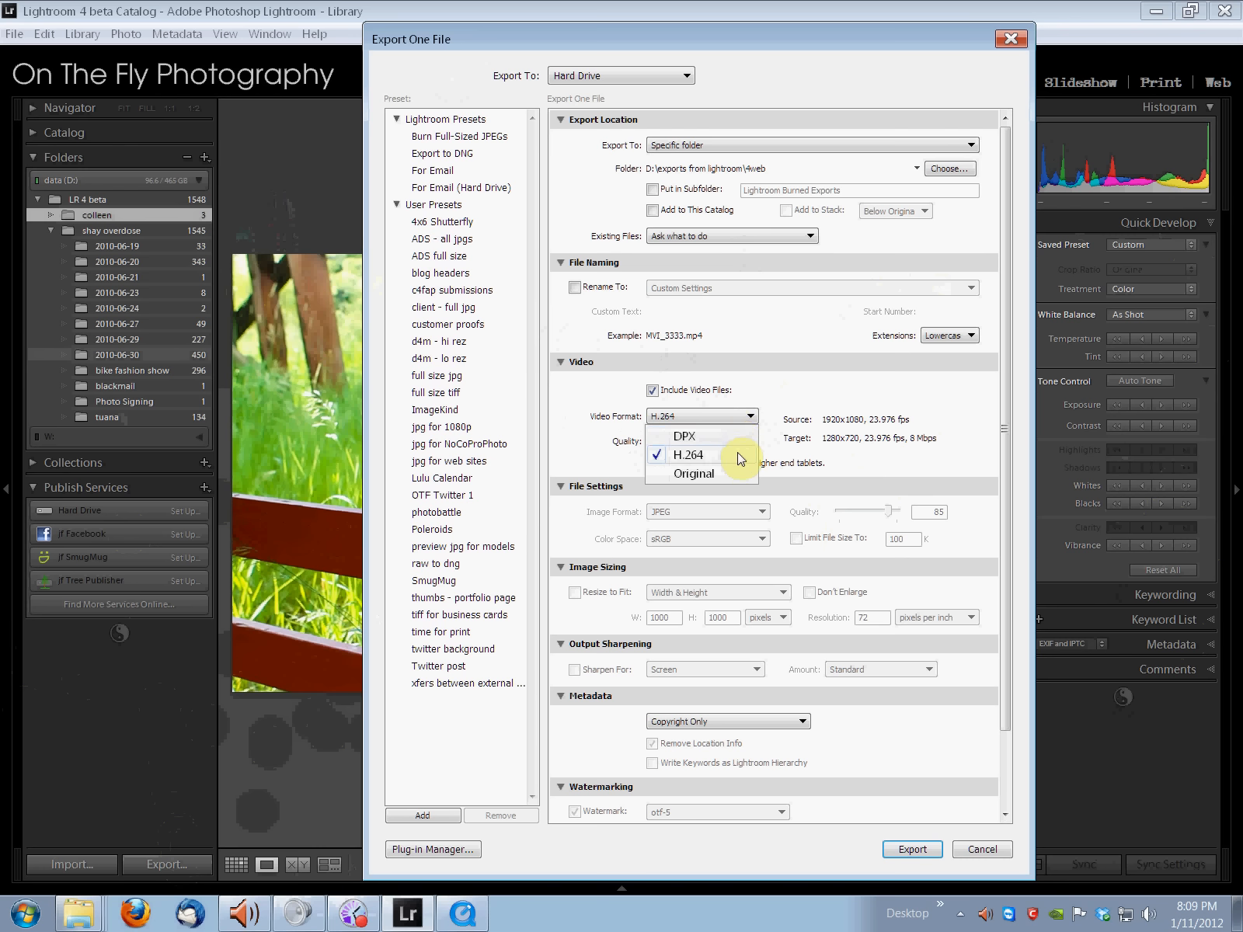
left_click(561, 421)
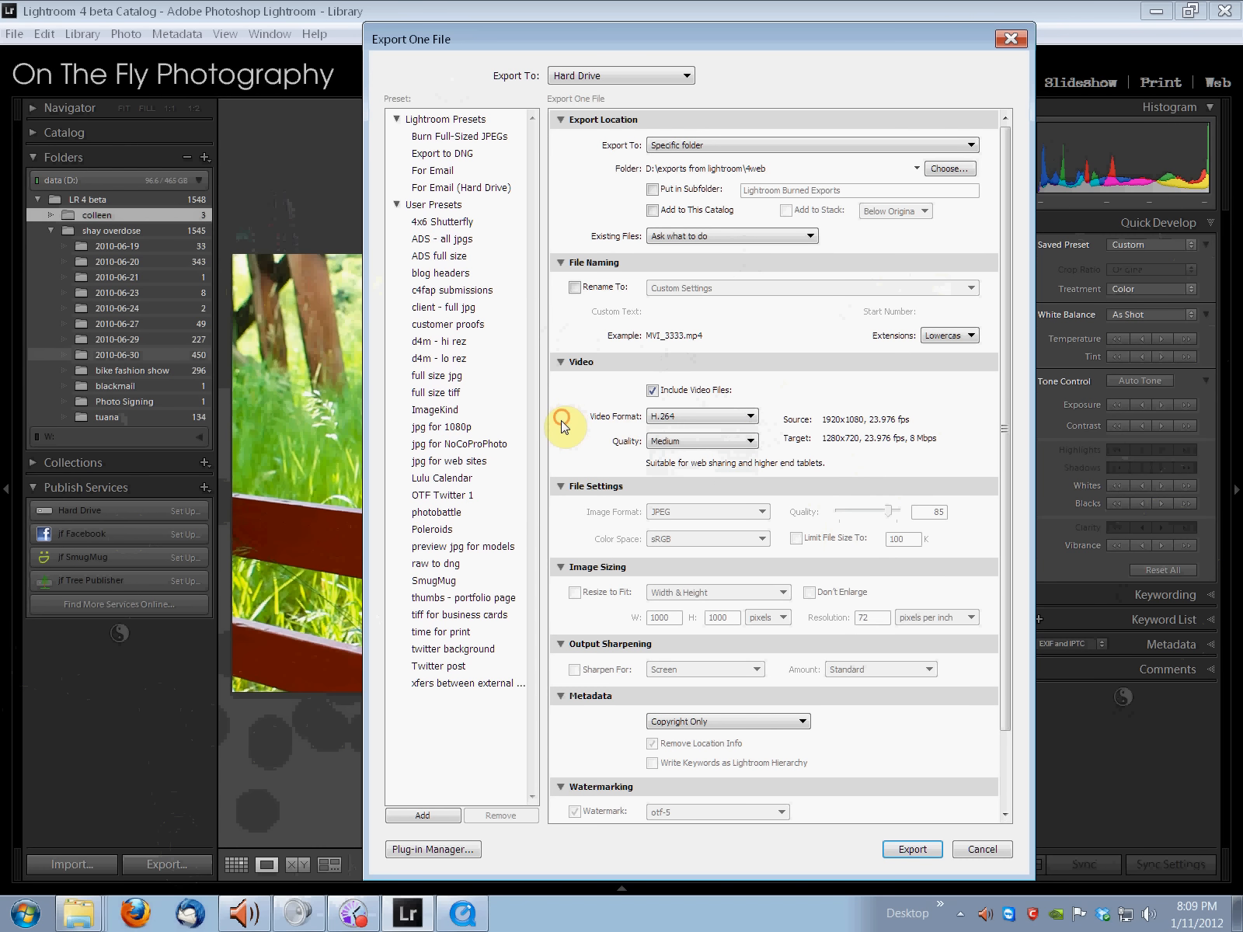
- Compare the export targets of the Max and Low video quality settings, and leave the settings without exporting
left_click(678, 441)
left_click(717, 463)
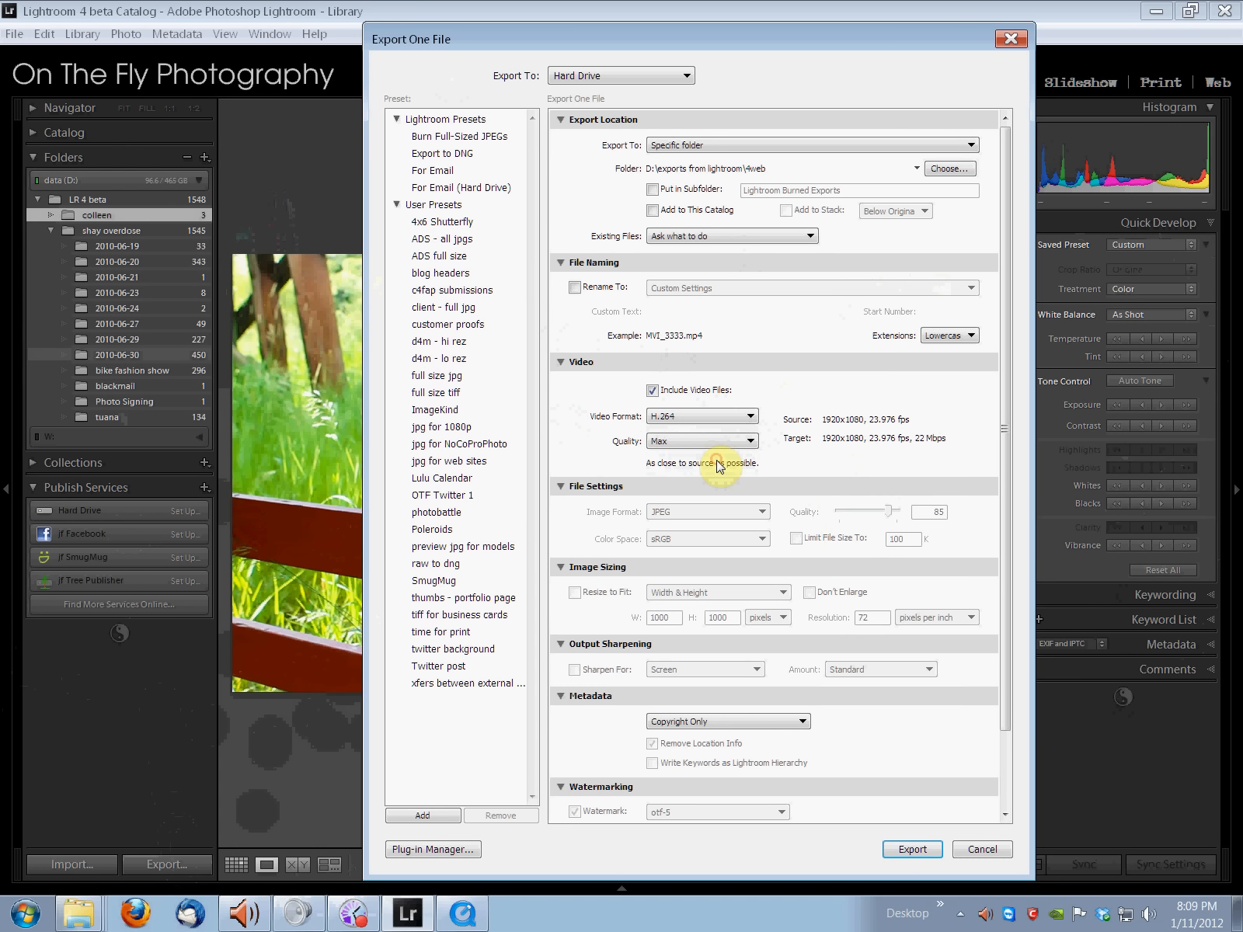
left_click(715, 442)
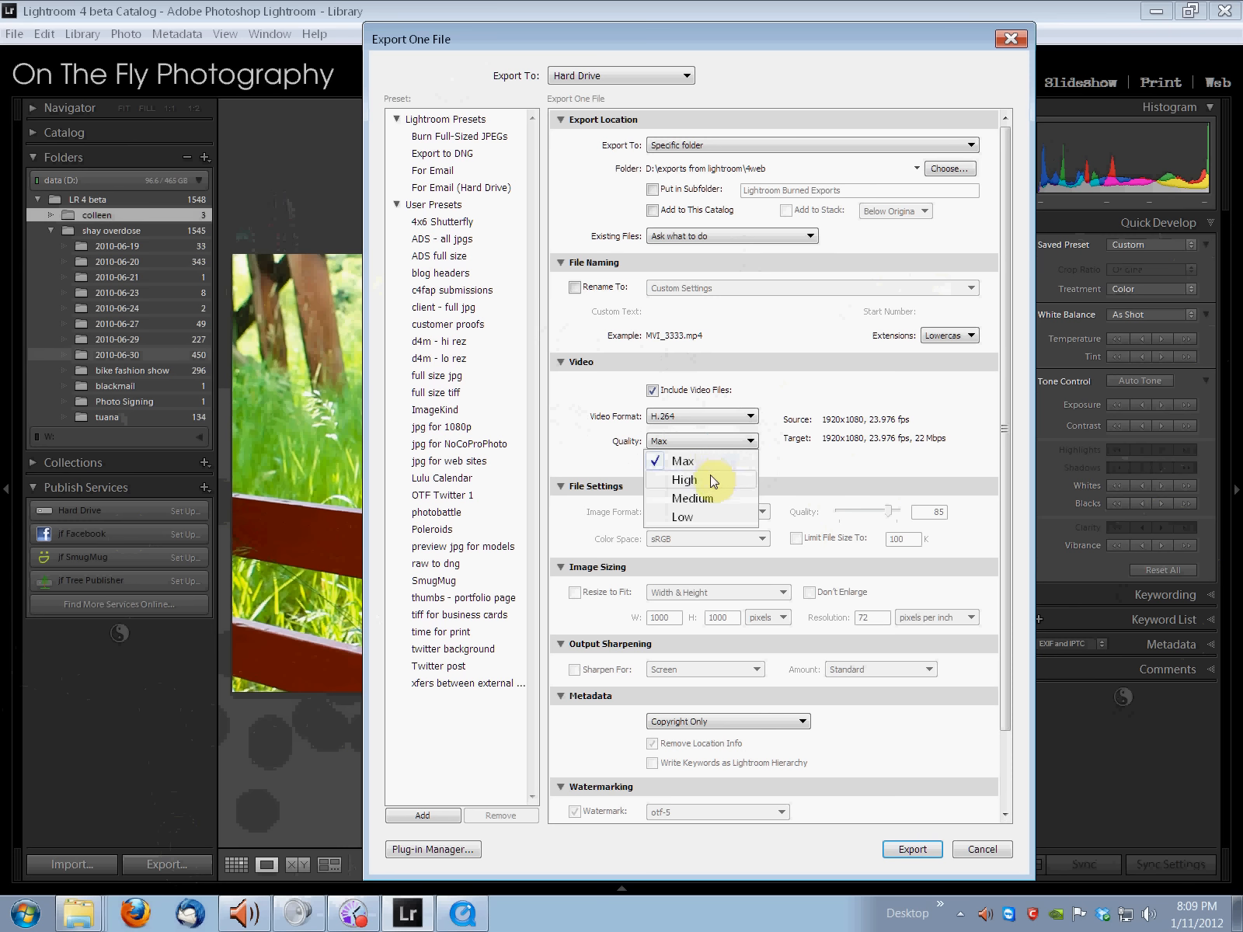
left_click(688, 439)
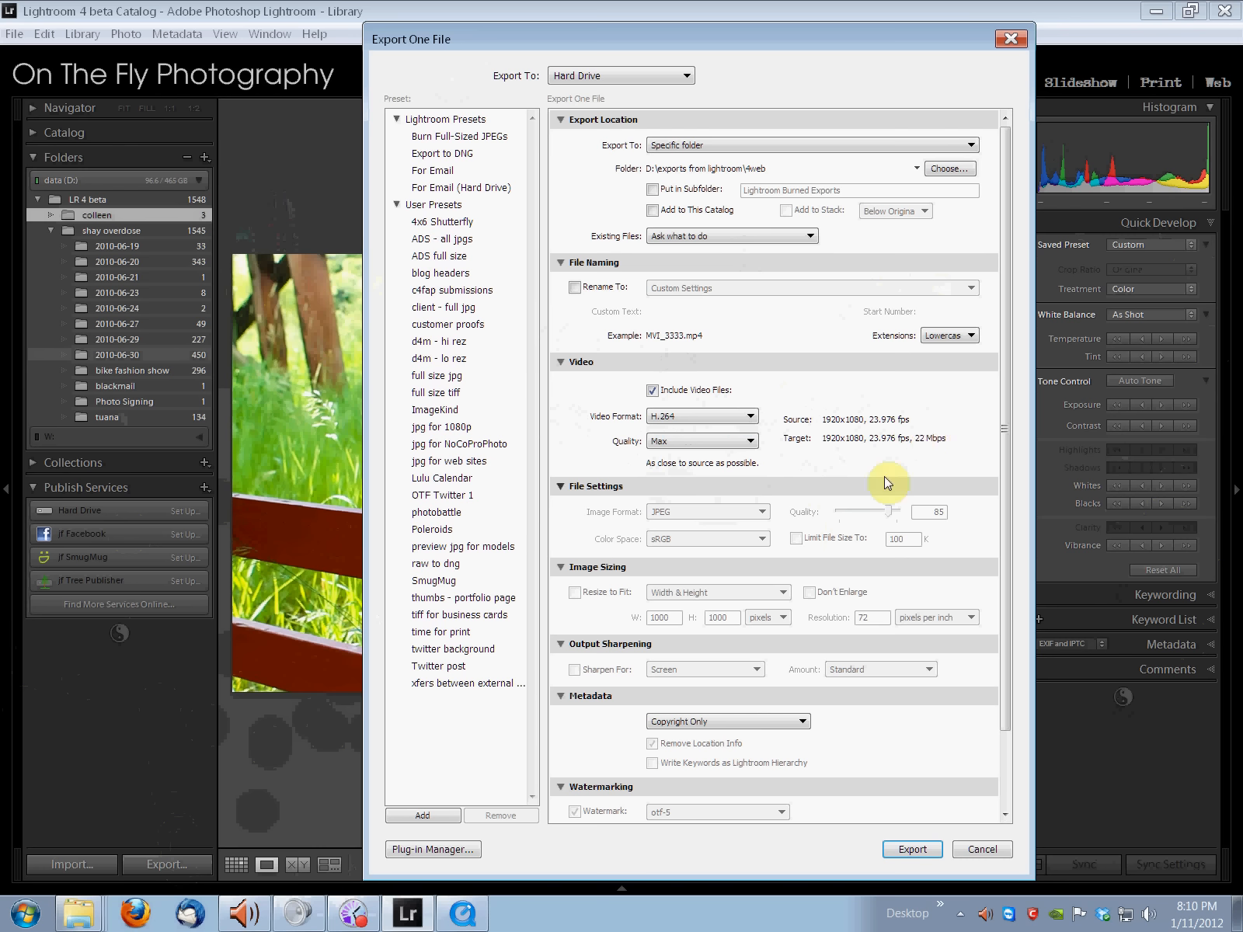
left_click(750, 441)
left_click(708, 519)
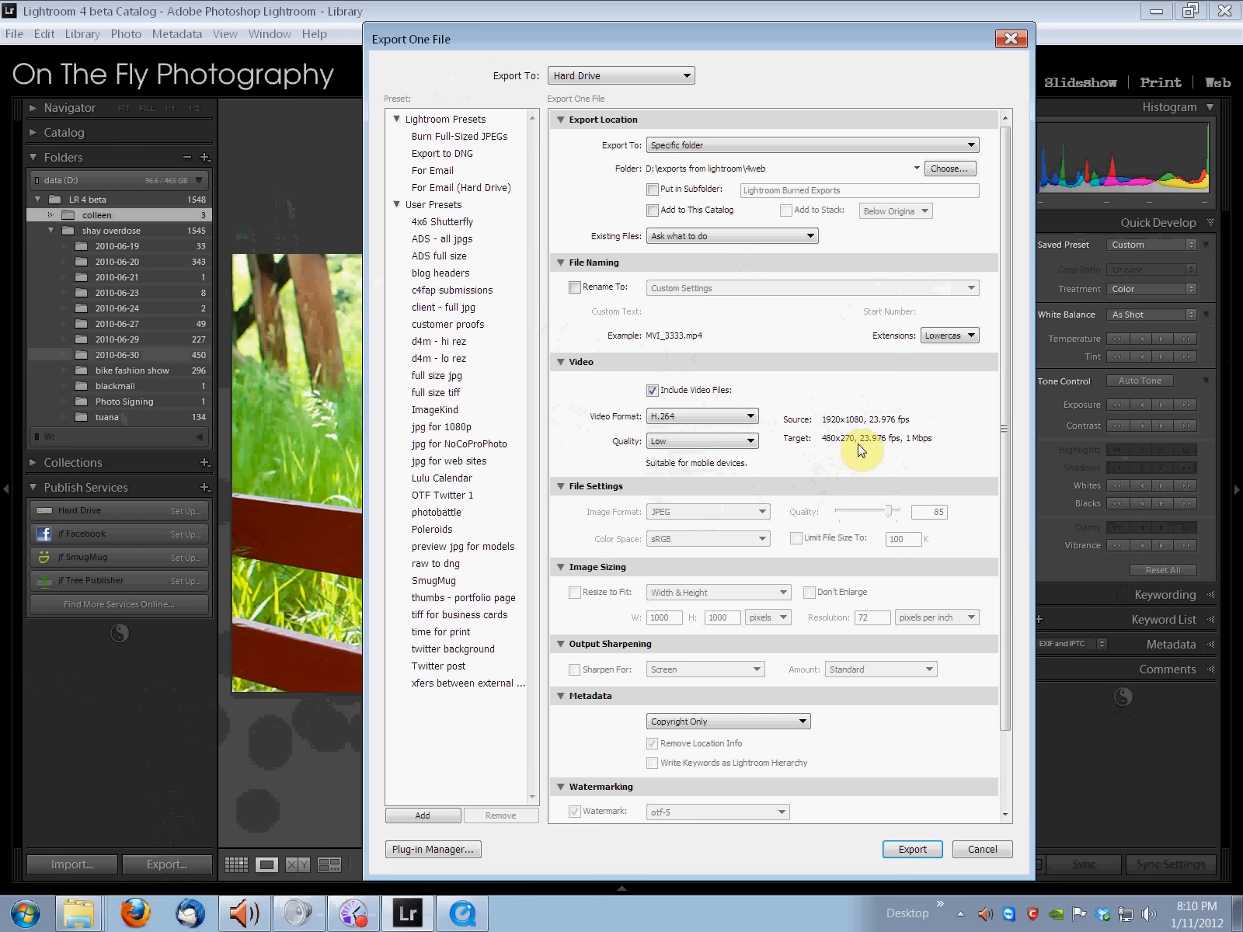
left_click(742, 441)
left_click(722, 462)
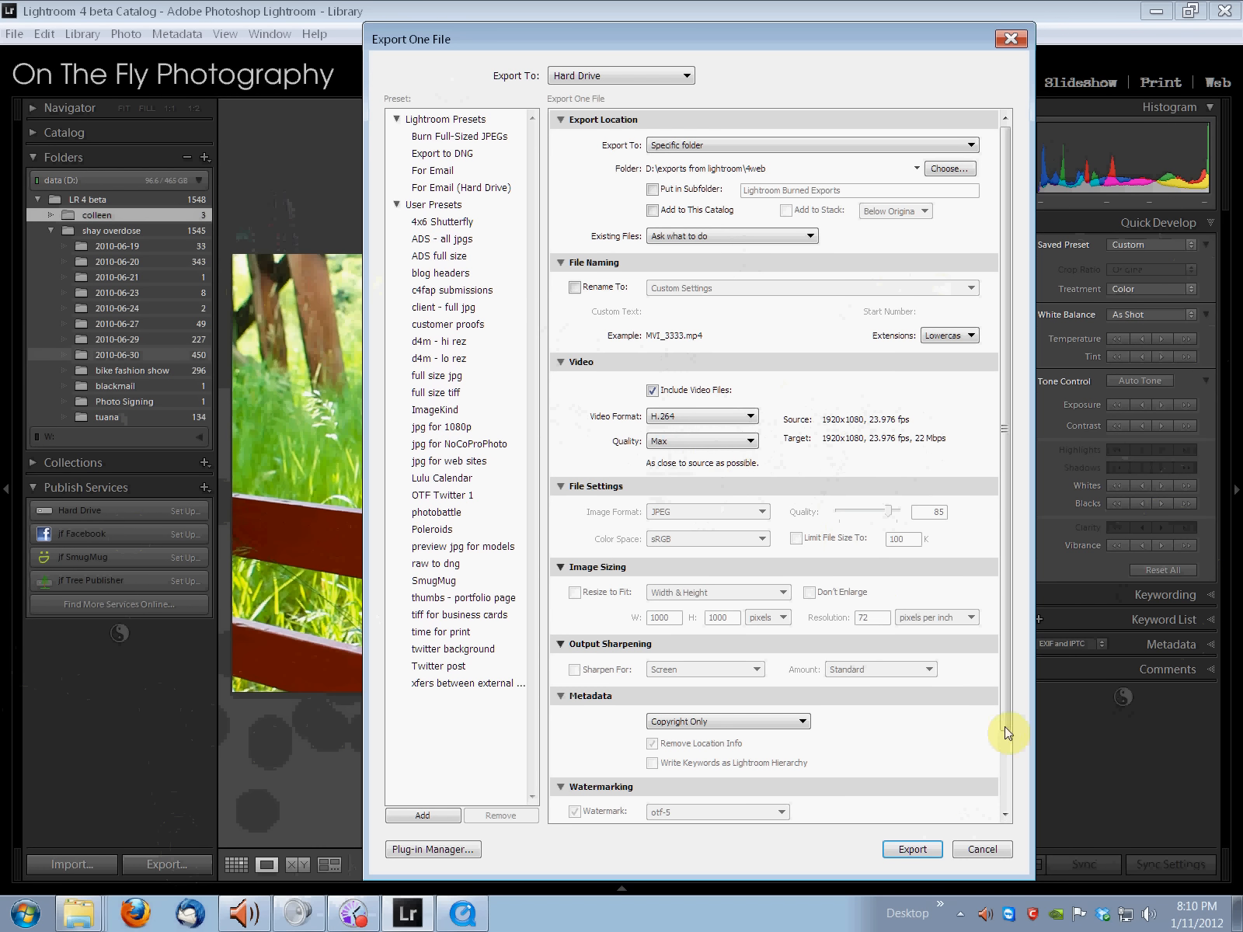
left_click(981, 846)
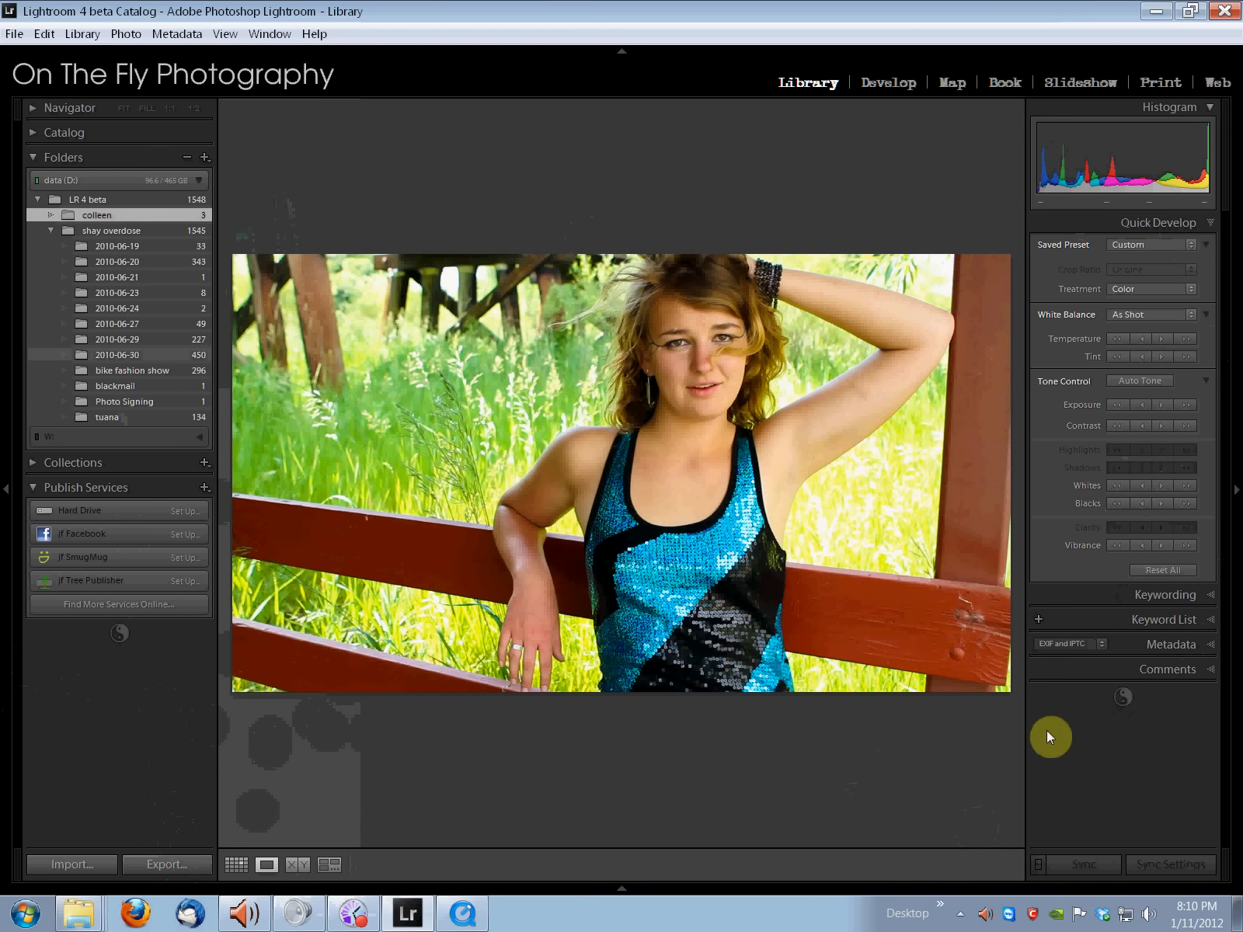
- Set the current frame as the MVI_3333 clip's poster frame and capture it as a still image
right_click(775, 823)
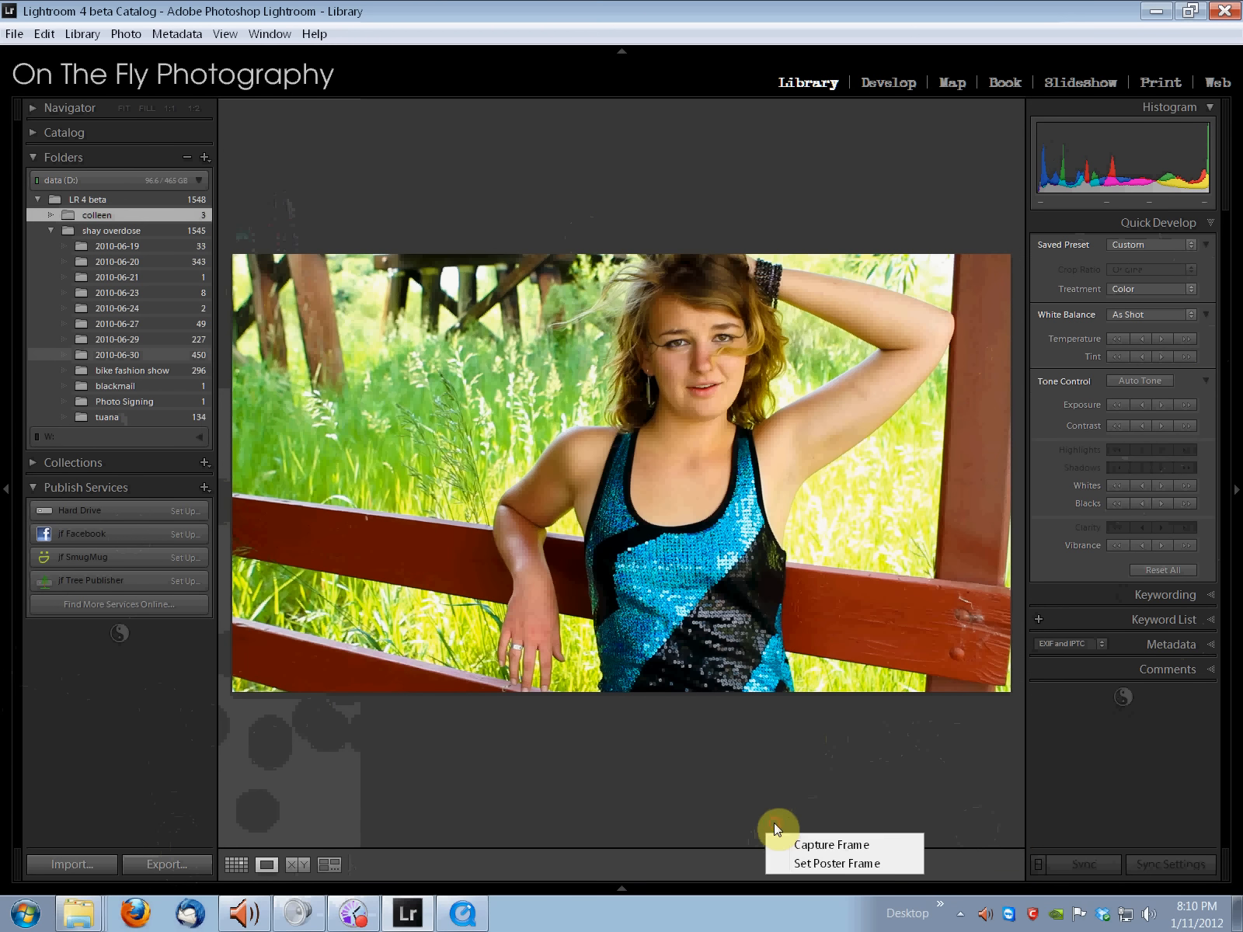
left_click(887, 863)
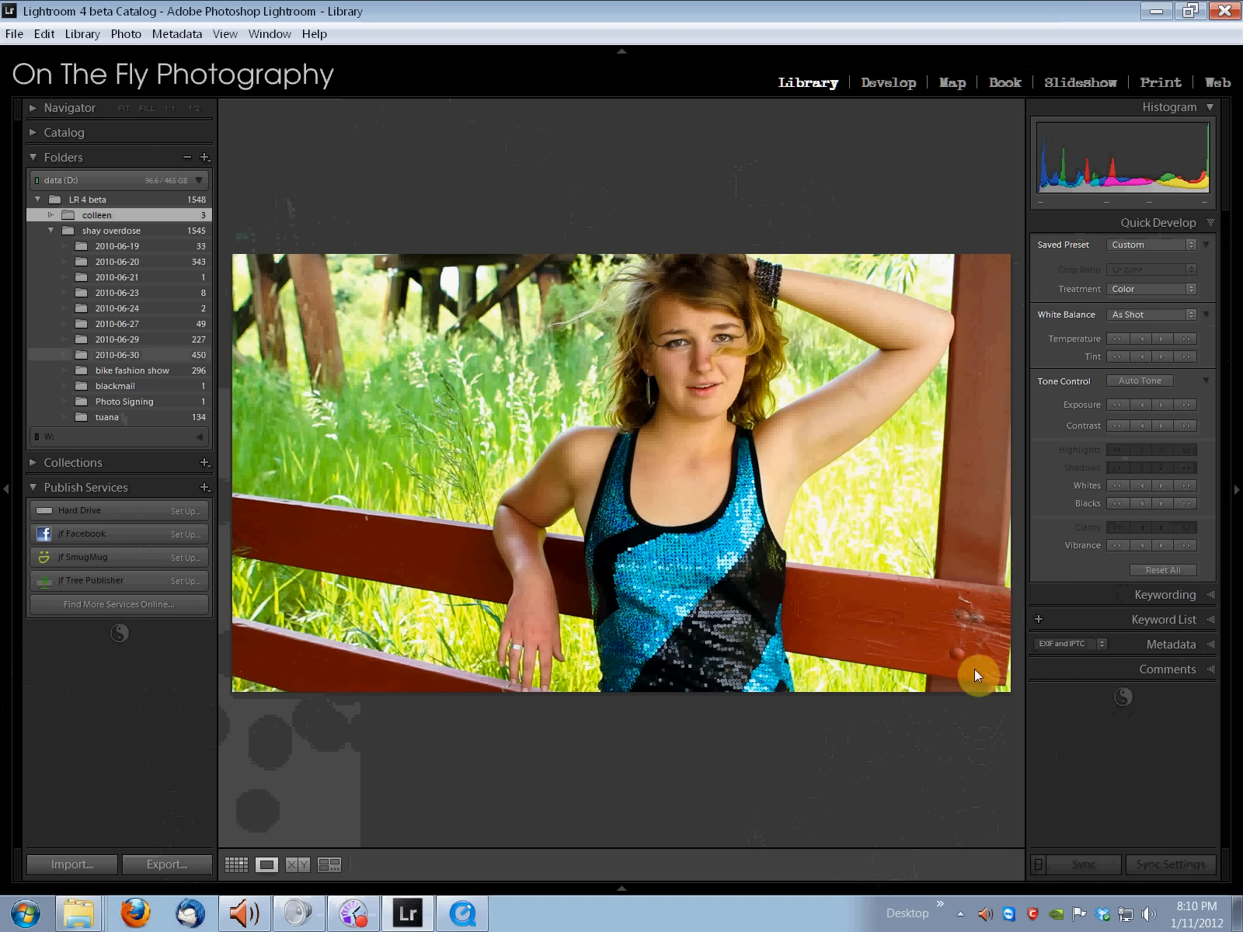
right_click(774, 825)
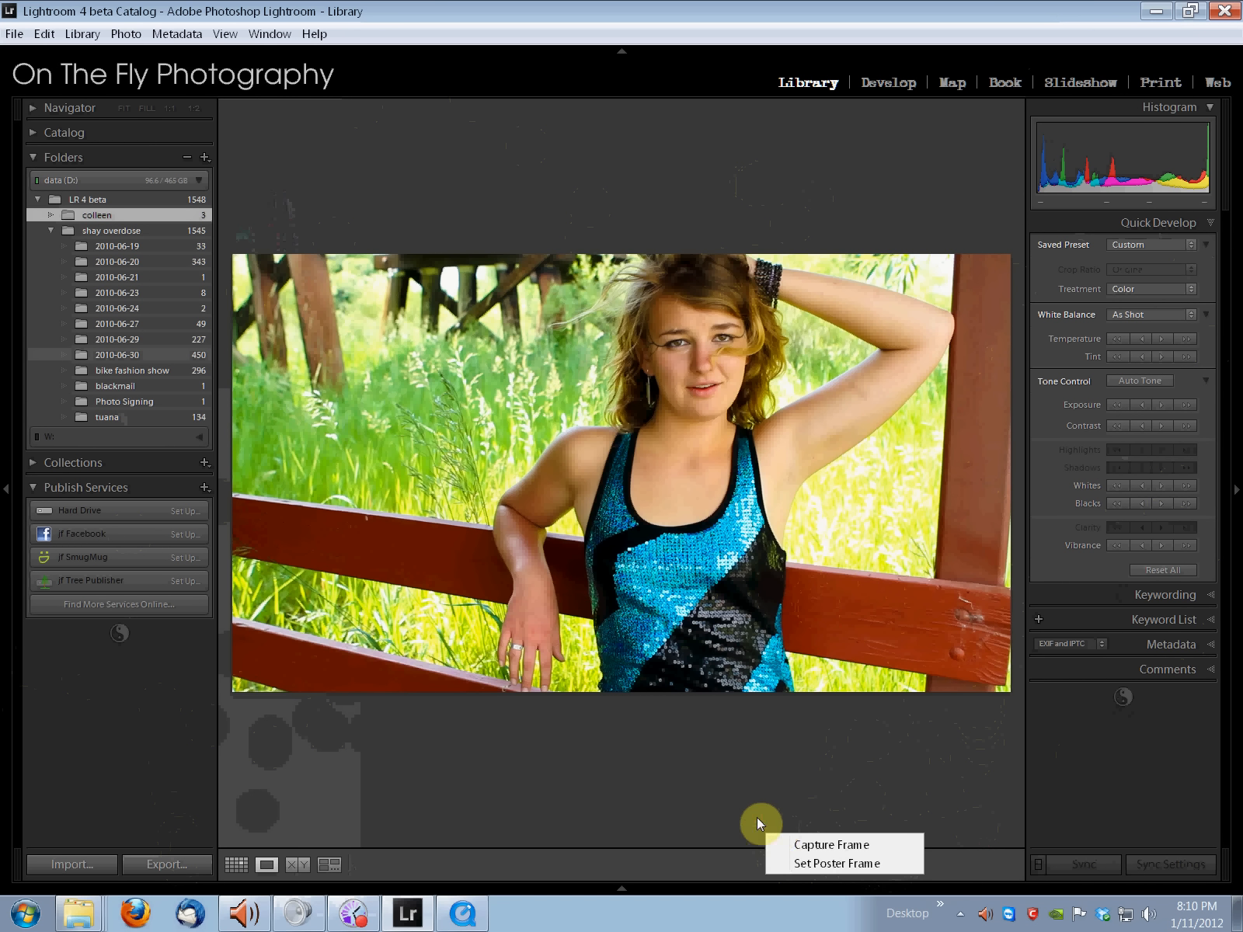
left_click(846, 845)
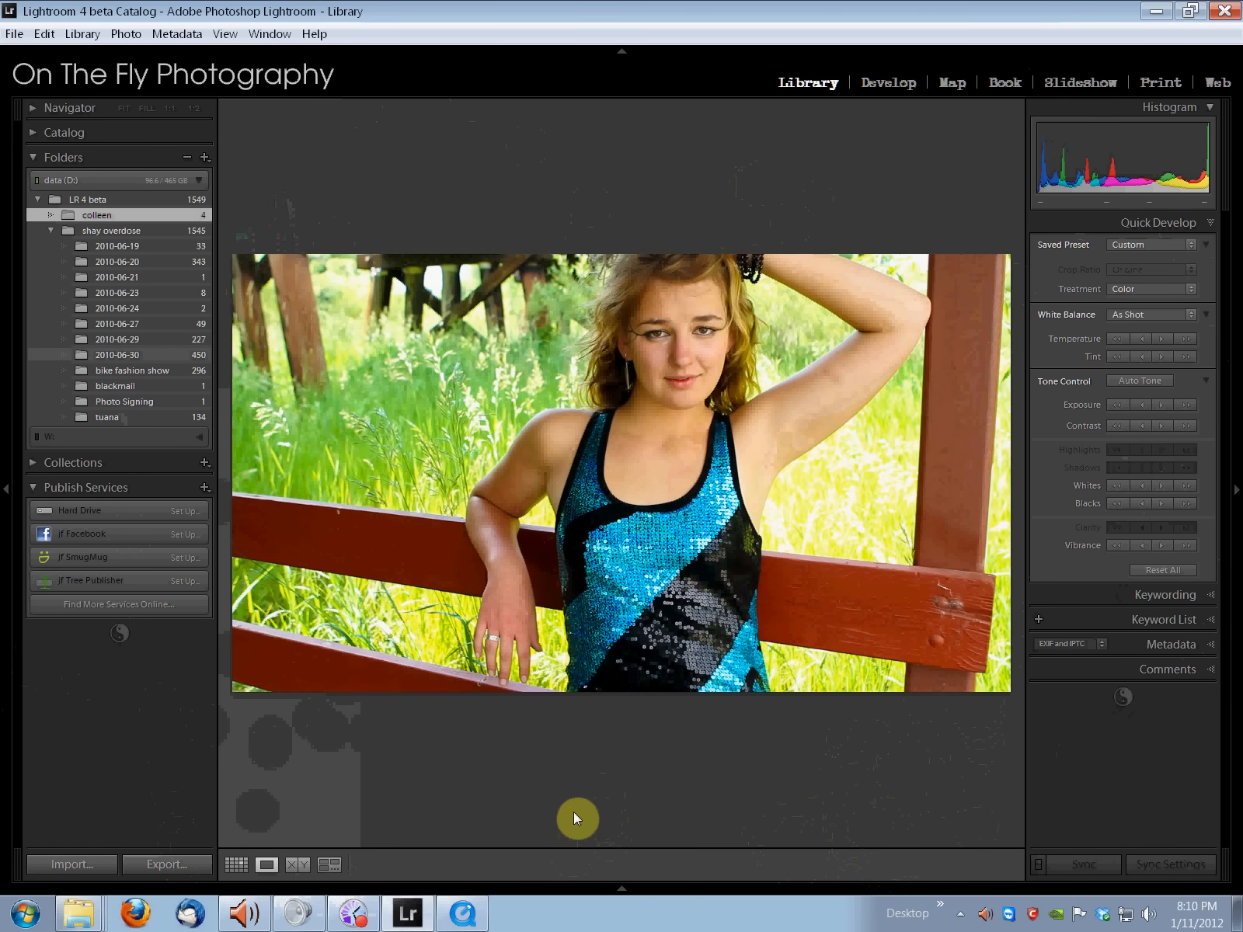
- Capture a second still from a different frame of the MVI_3333 clip and return to the thumbnail grid
left_click_drag(571, 808, 594, 810)
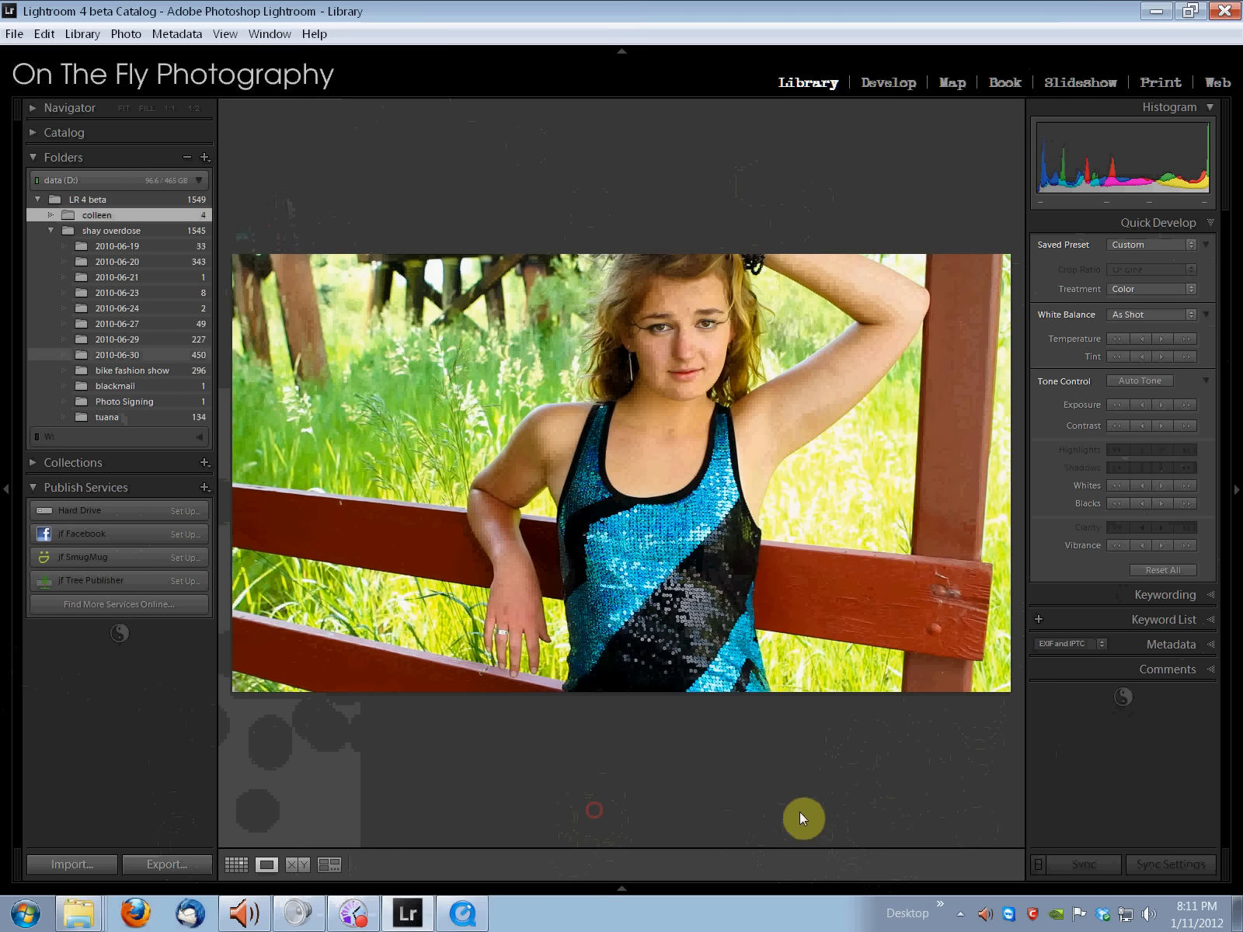
left_click(770, 823)
left_click(815, 844)
key("g")
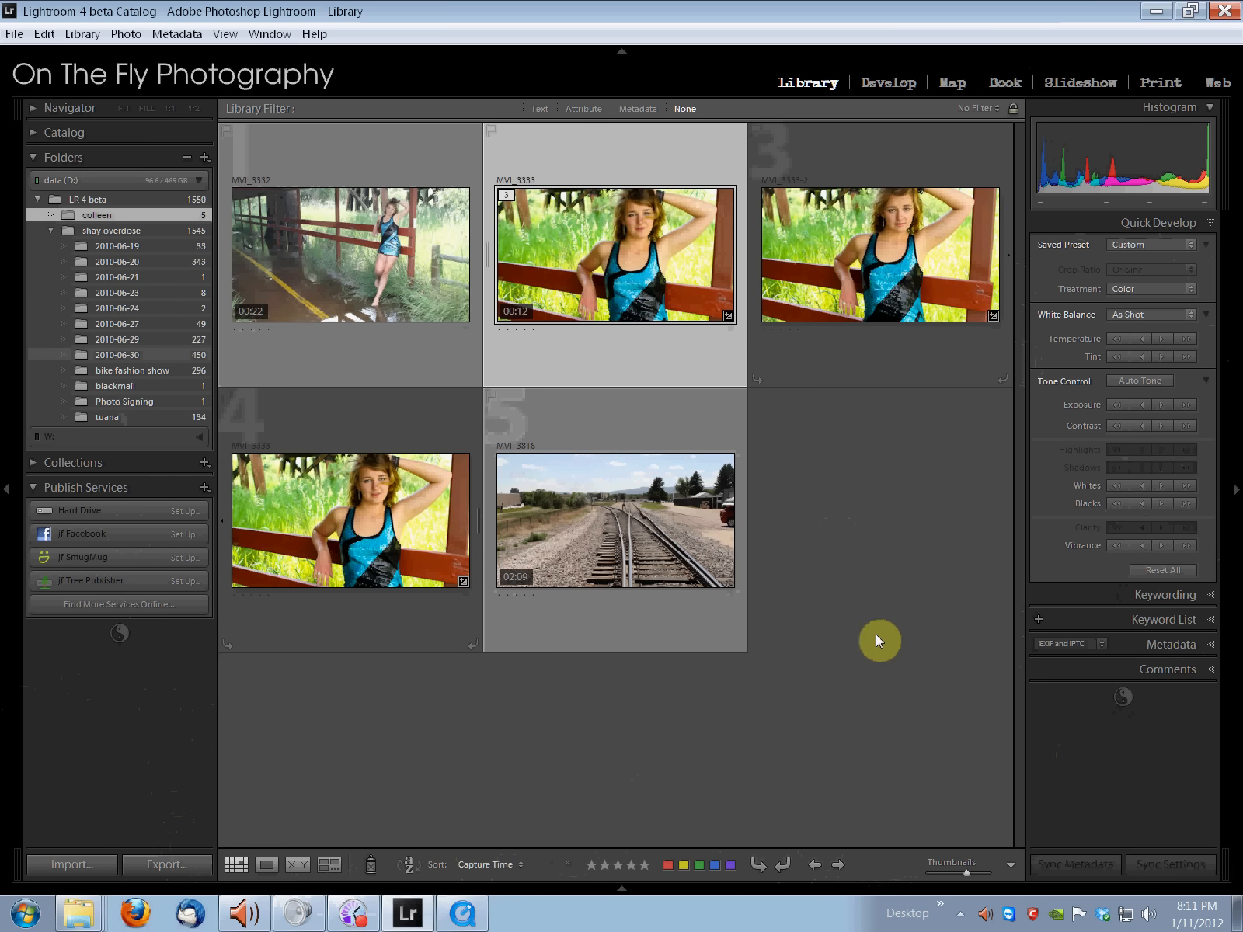
- Set the frame with the woman standing on the tracks as the MVI_3816 clip's poster frame, and return to the grid
double_click(635, 519)
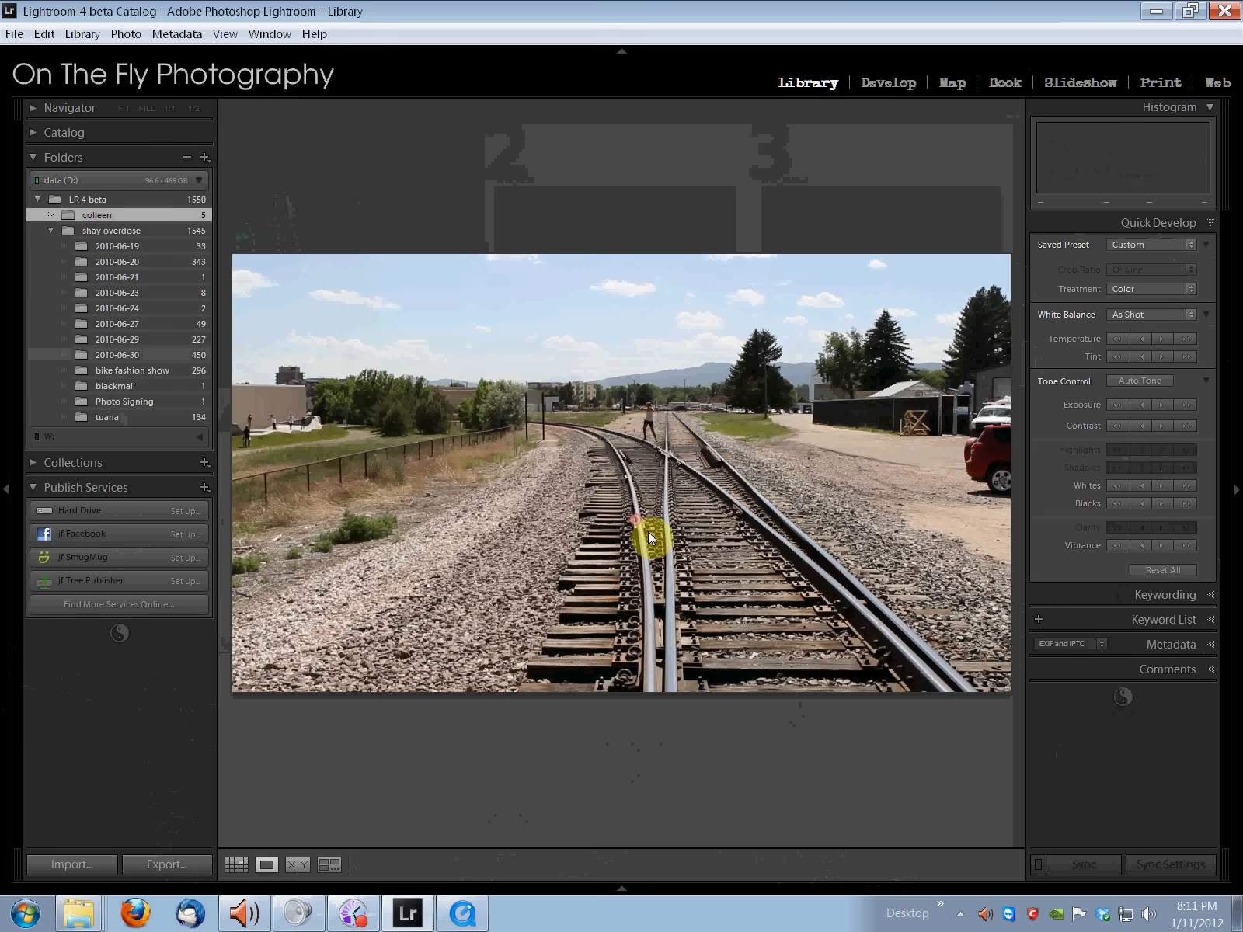
left_click(584, 815)
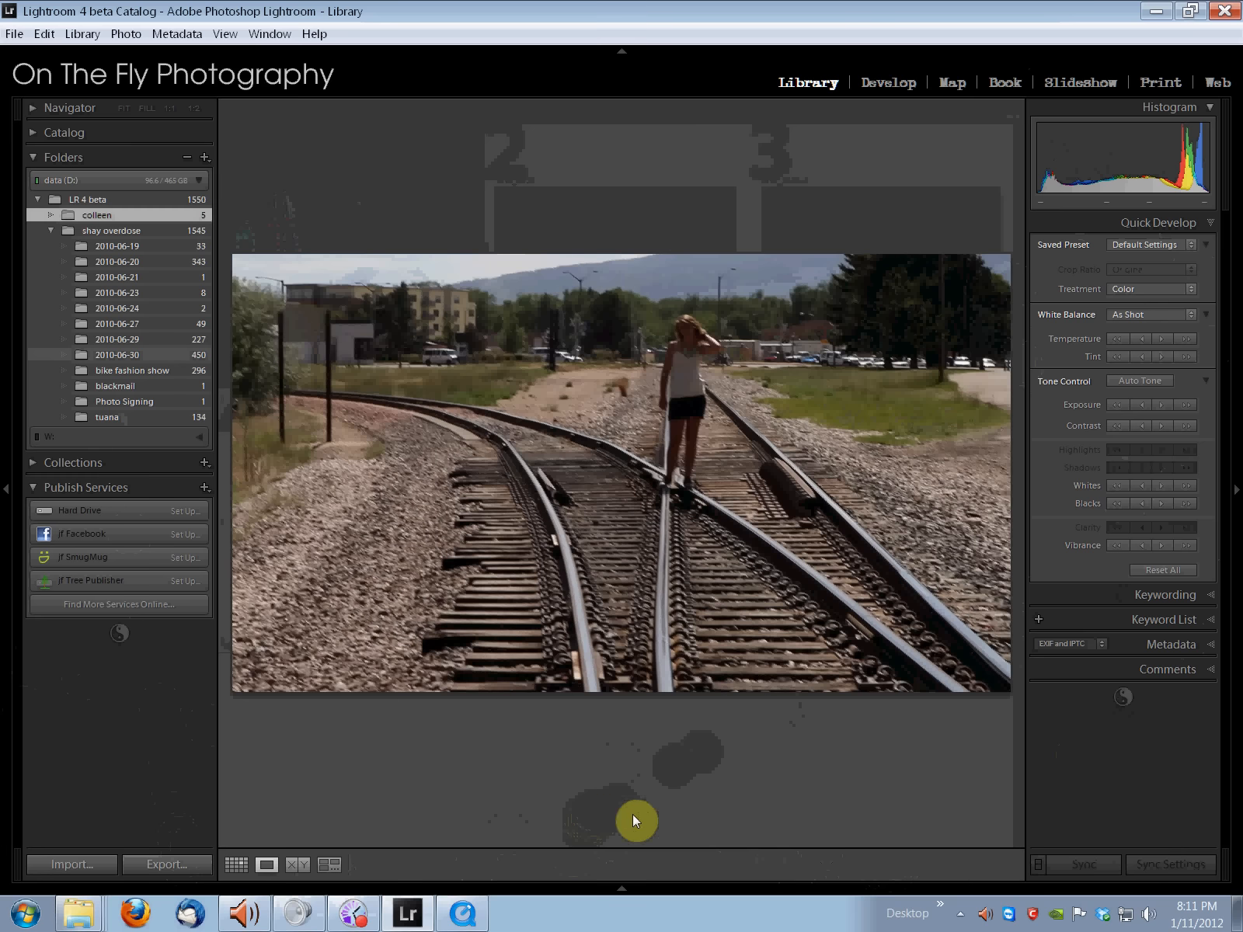
left_click(770, 820)
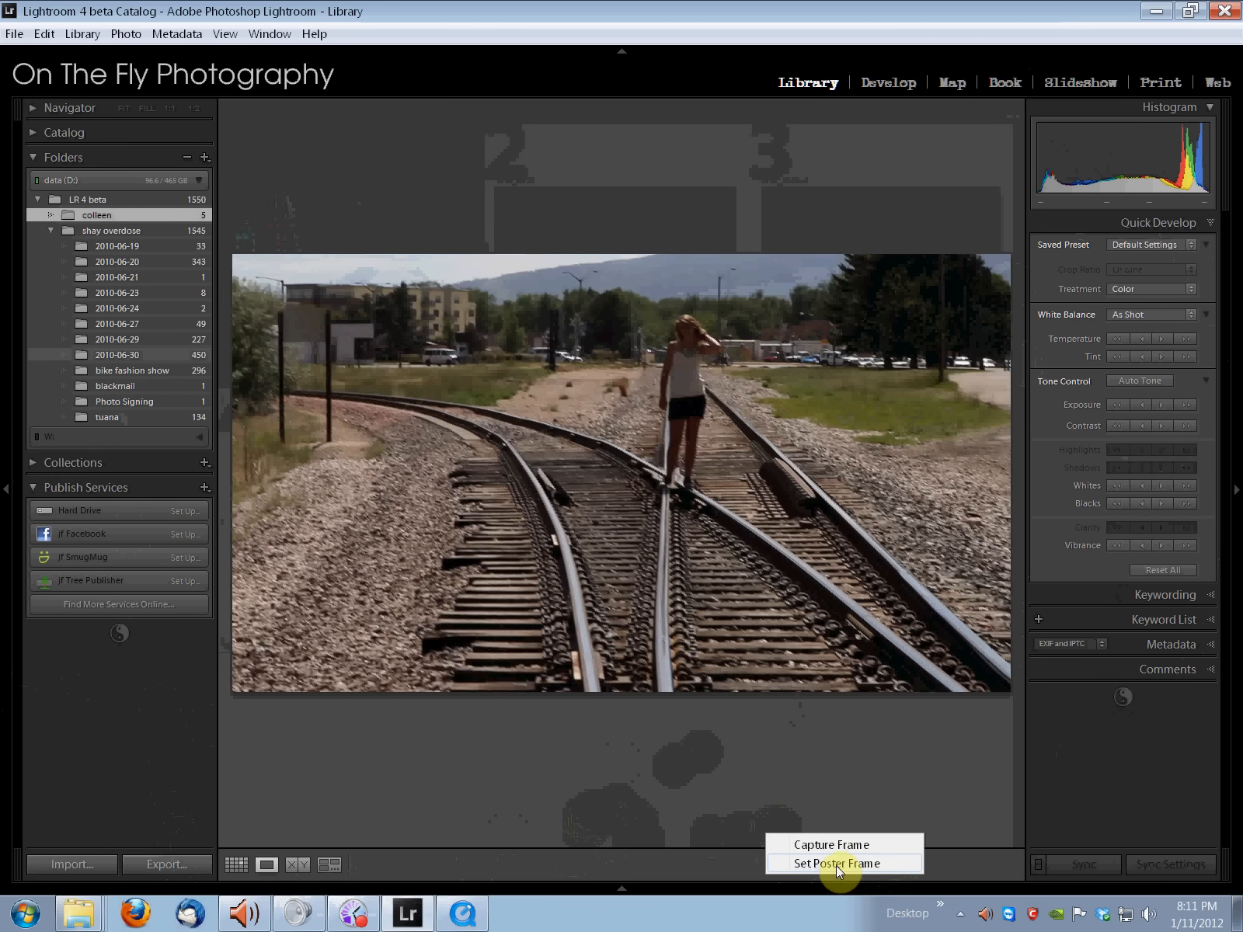
left_click(835, 864)
key("g")
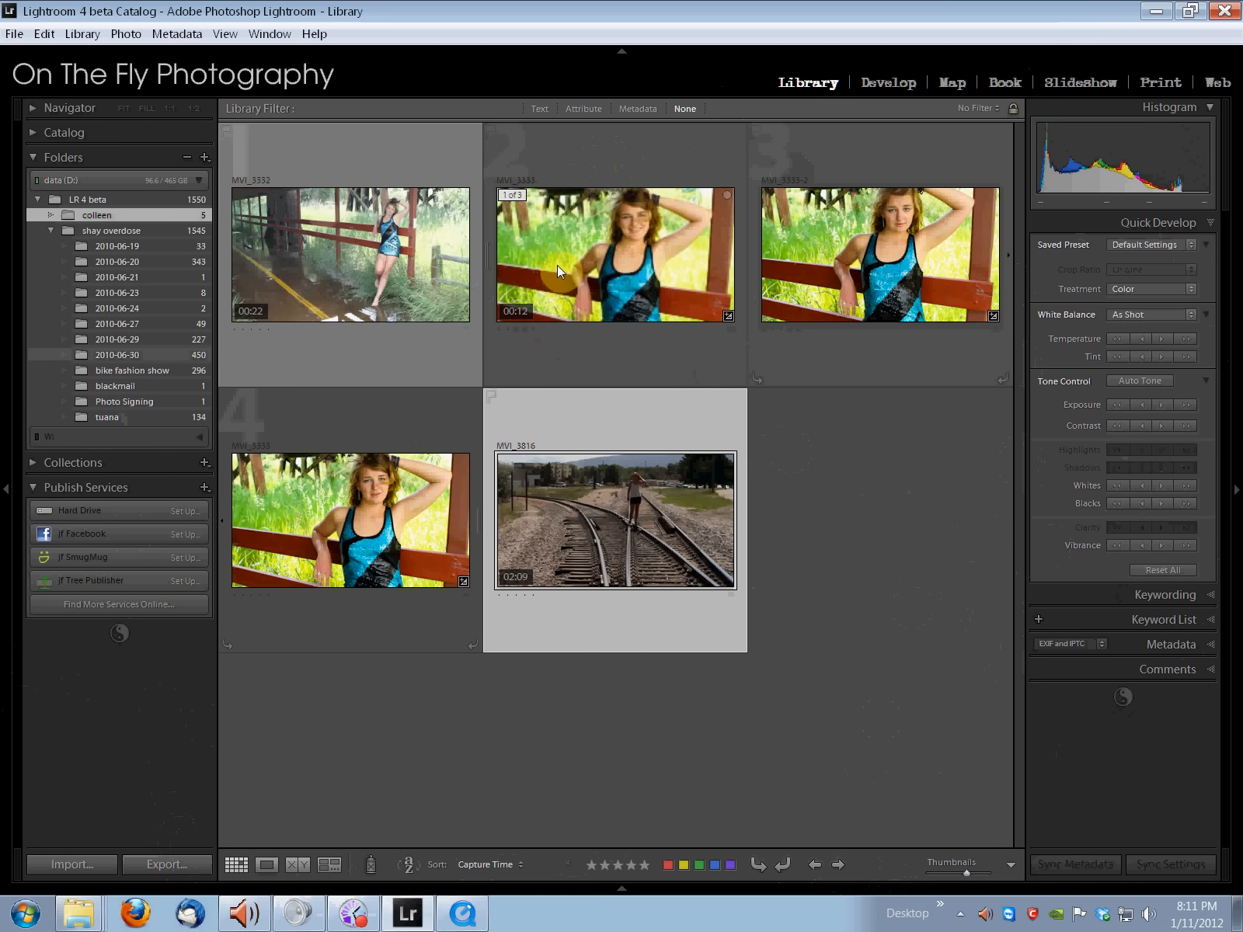
- Inspect the captured stills stacked with the MVI_3333 clip, viewing MVI_3333-2 enlarged before returning to the grid
left_click(883, 278)
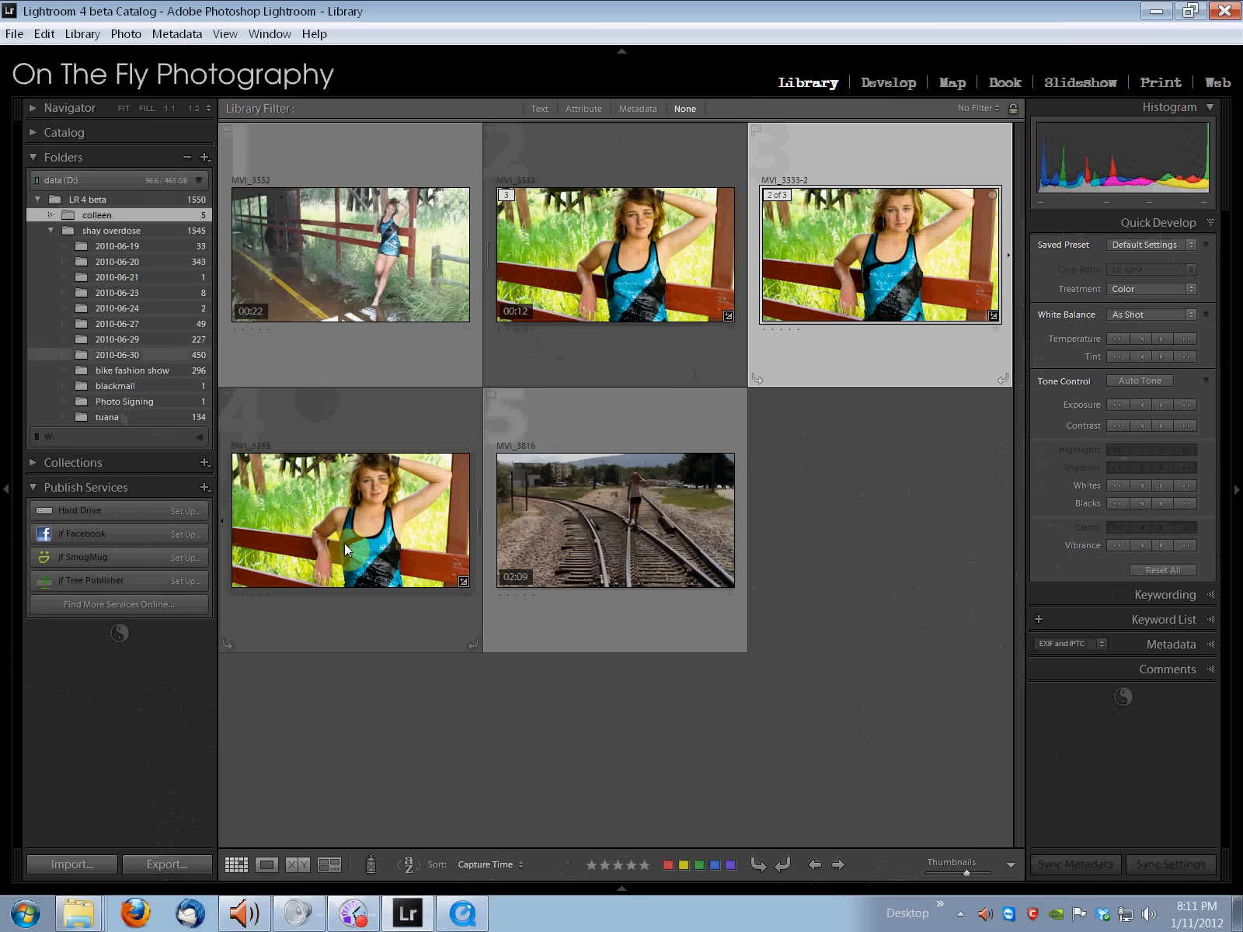
left_click(236, 459)
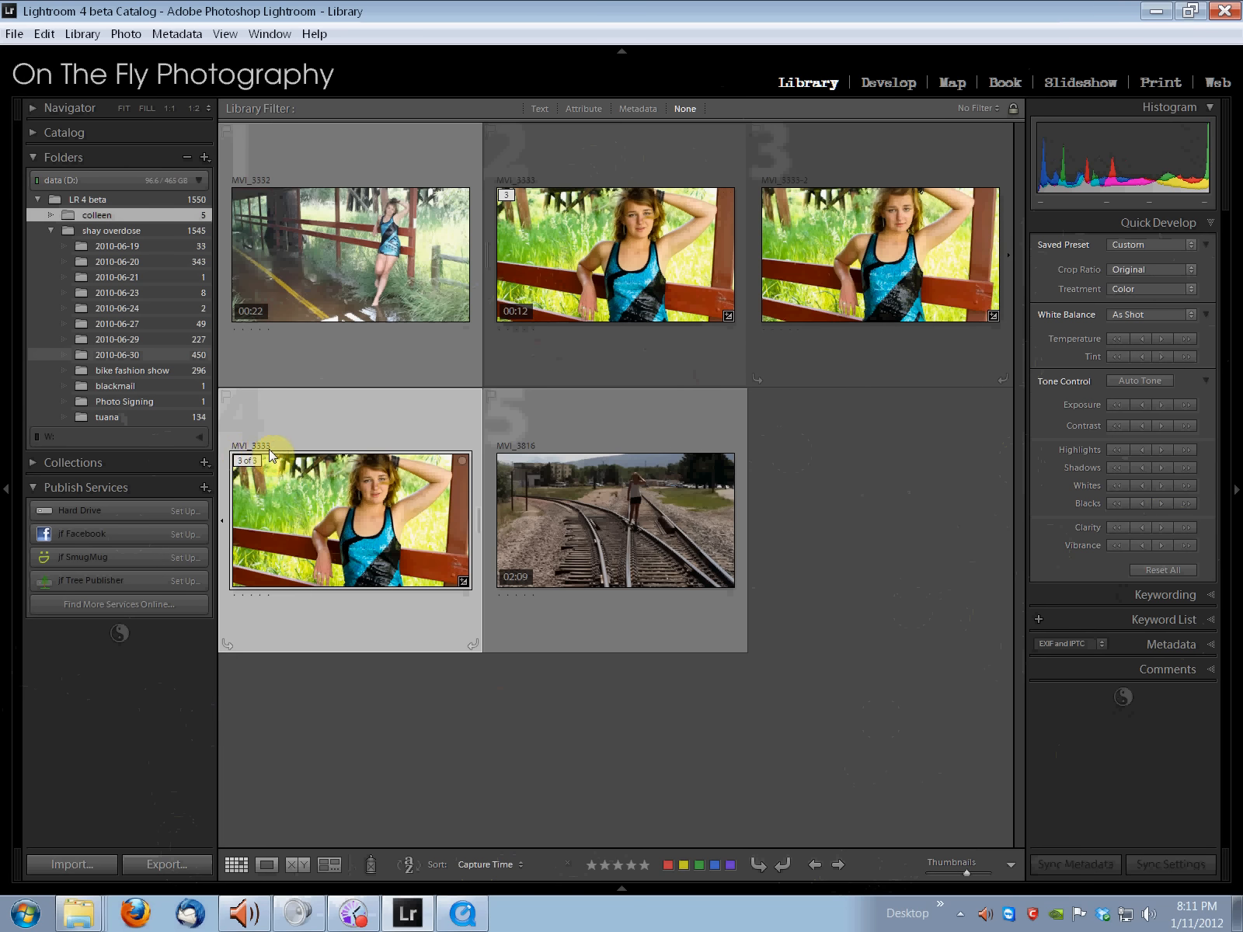
left_click(576, 151)
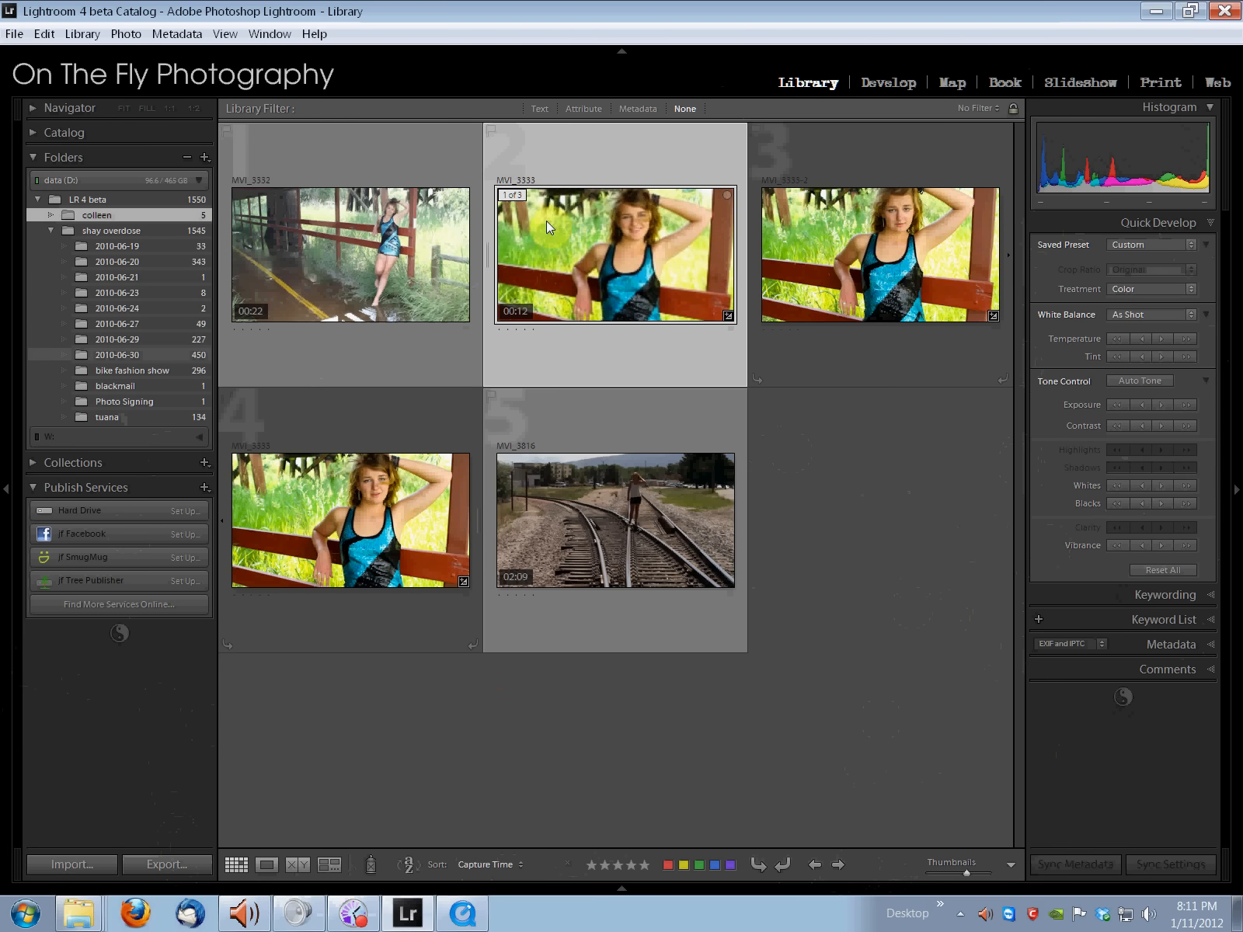
left_click(860, 158)
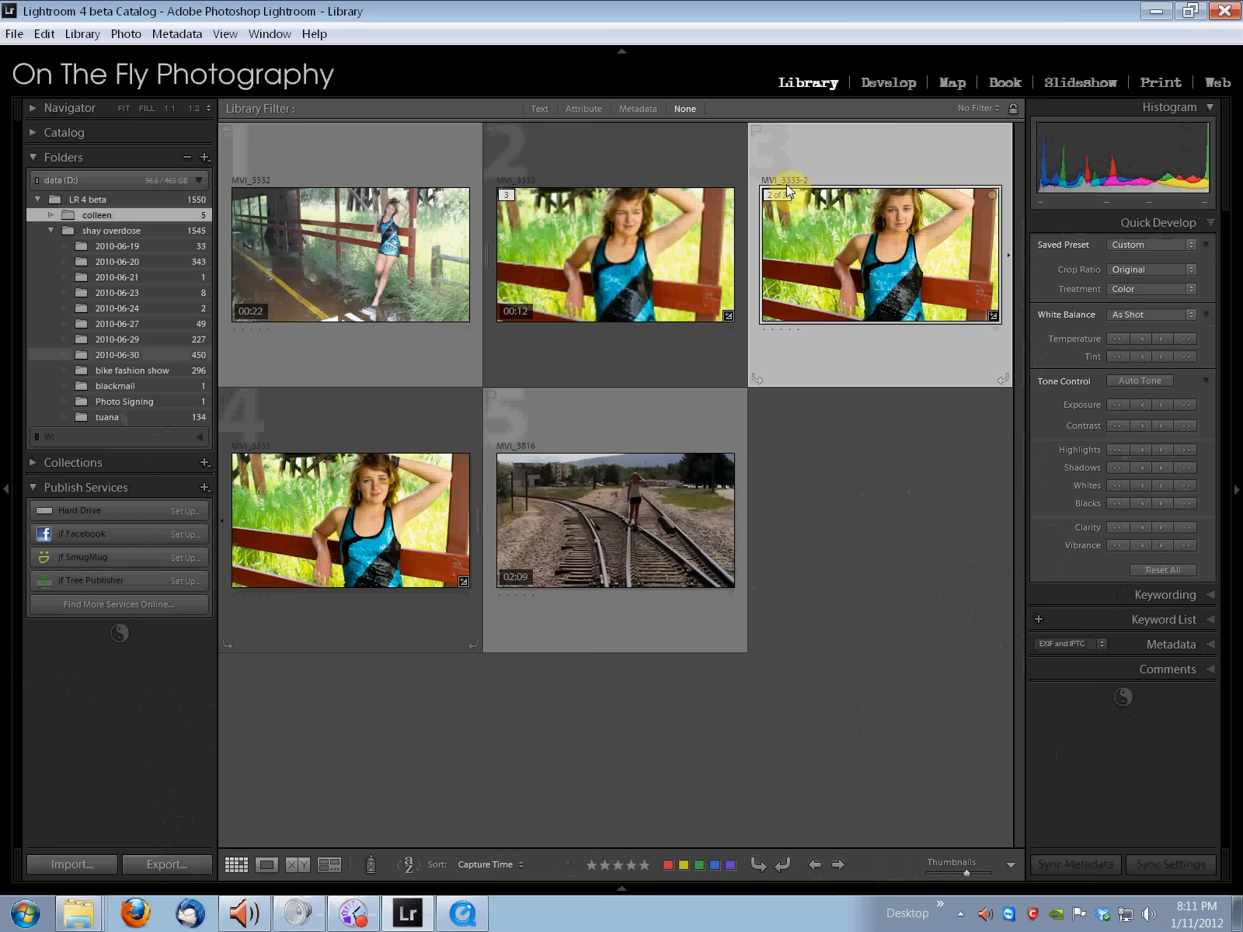
double_click(869, 169)
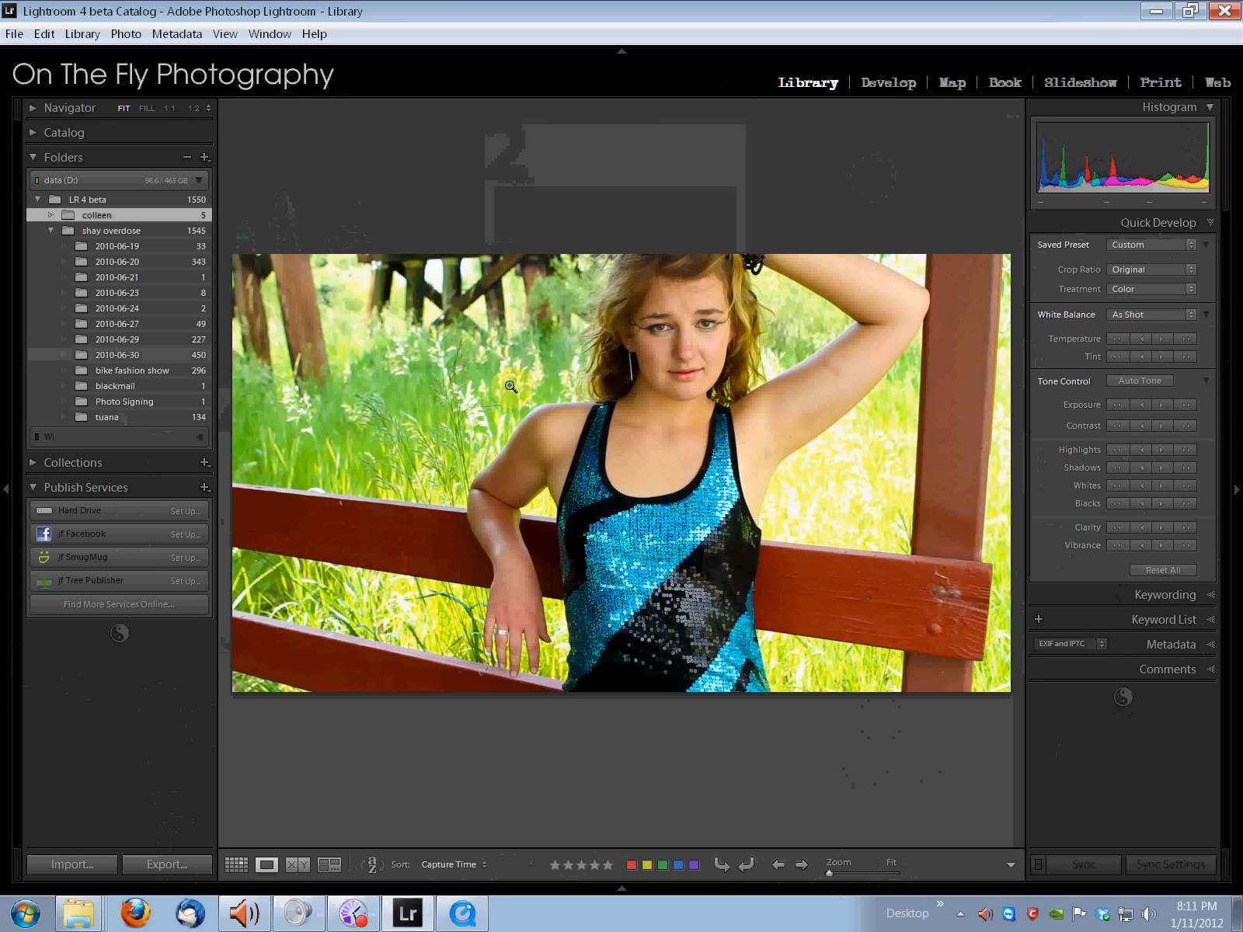
left_click(368, 106)
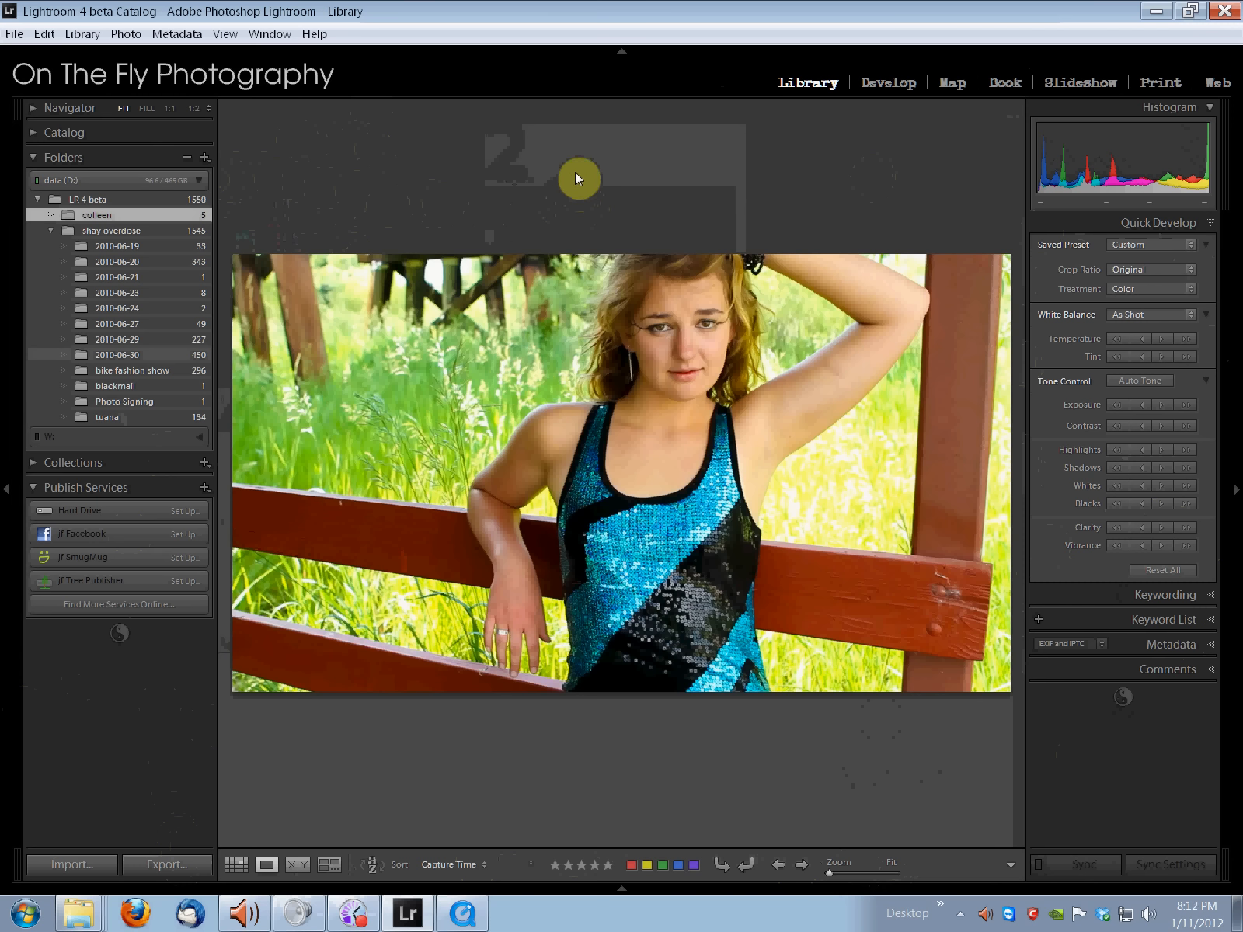
key("g")
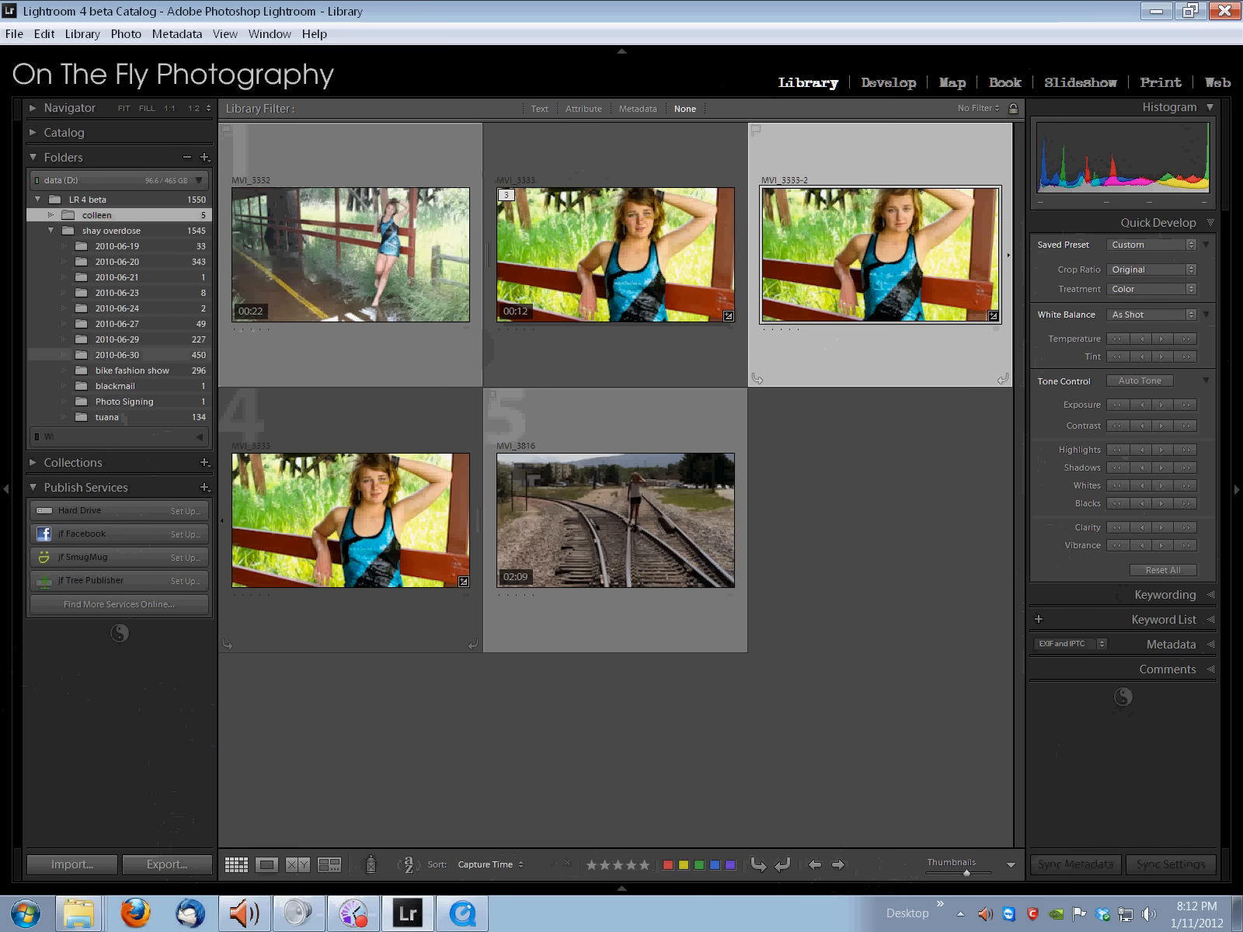
- Play the MVI_3333 video in QuickTime Player, move its window off screen, and clear the selection in Lightroom's grid
left_click_drag(0, 117, 388, 129)
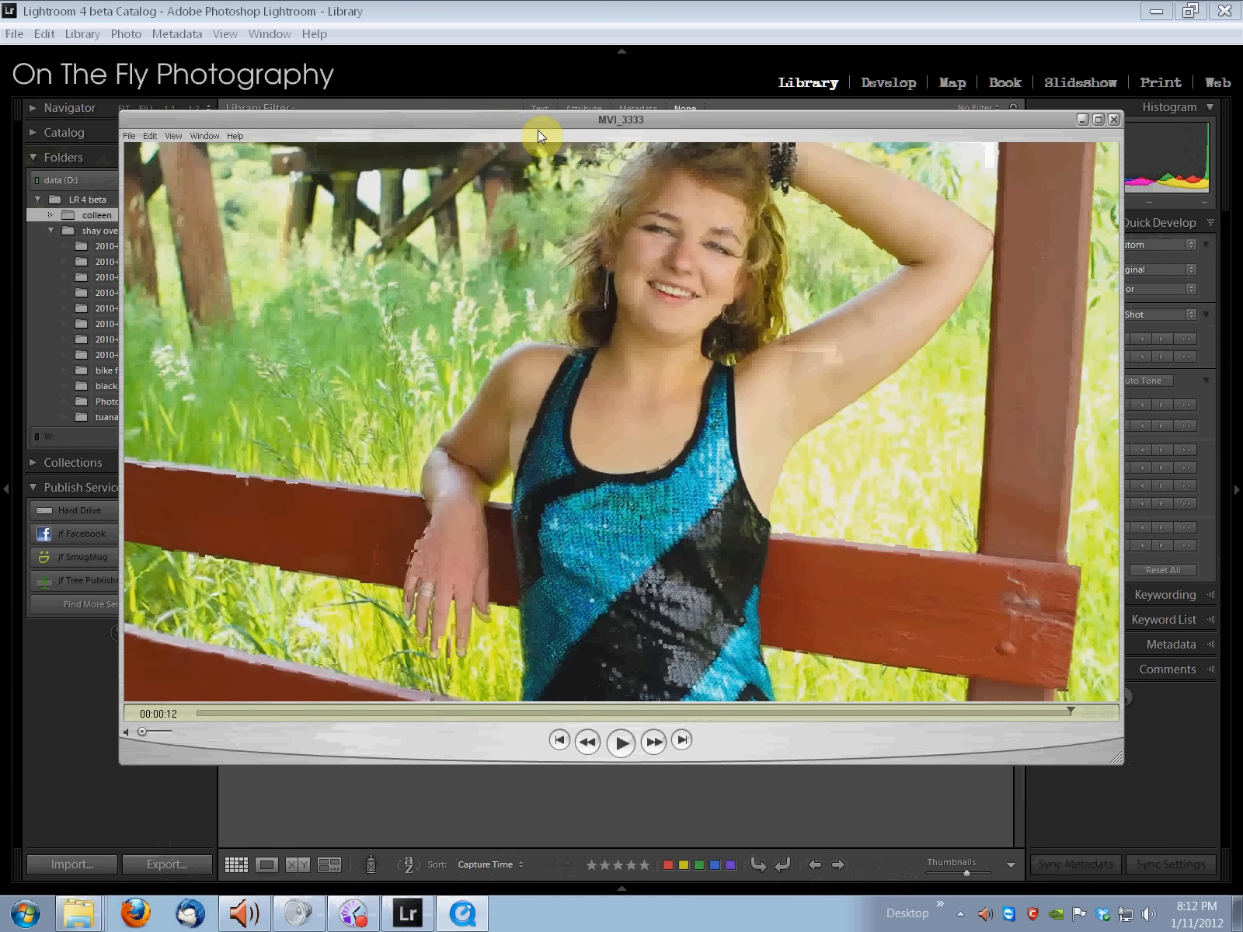
left_click(621, 744)
left_click(620, 744)
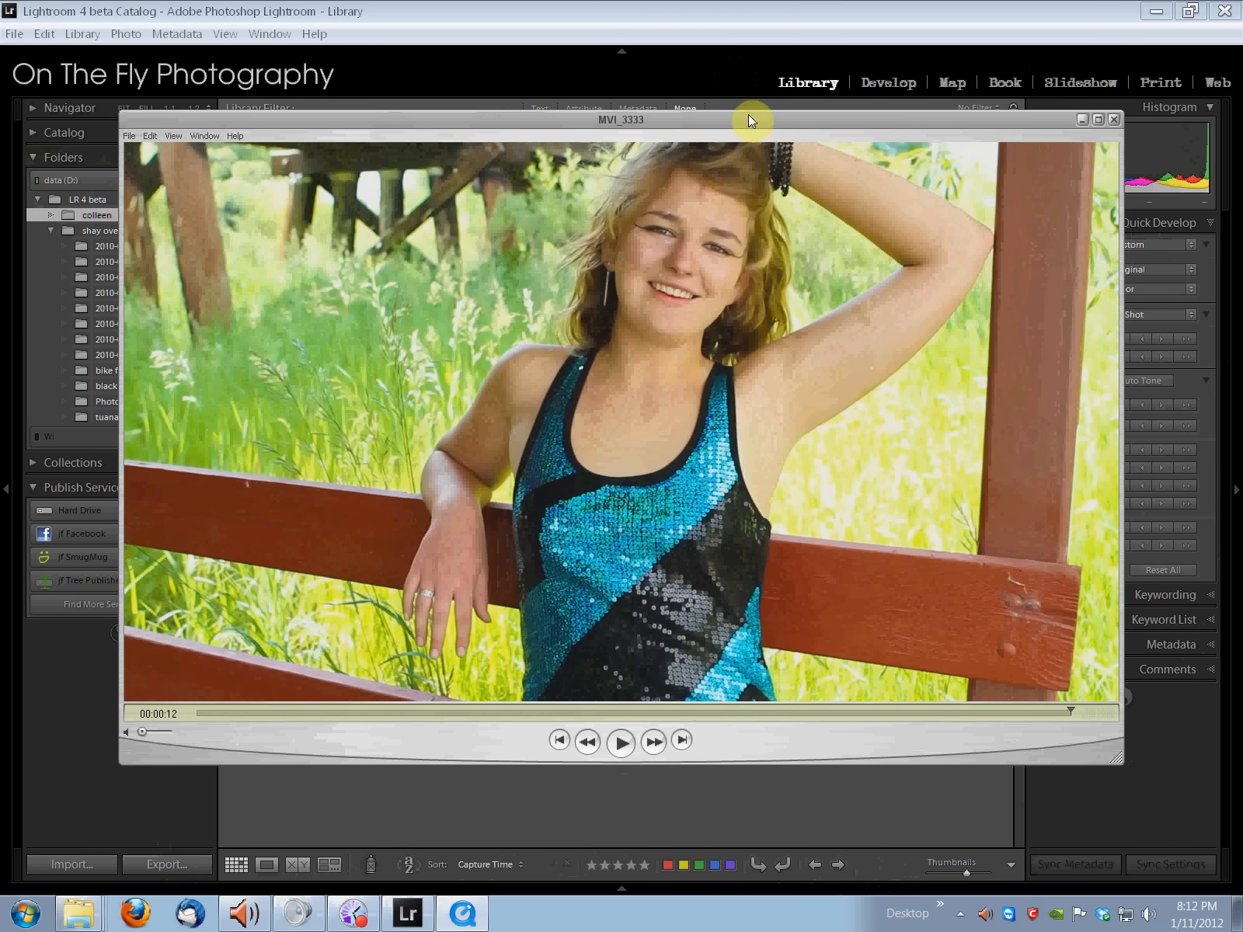
left_click_drag(931, 115, 0, 123)
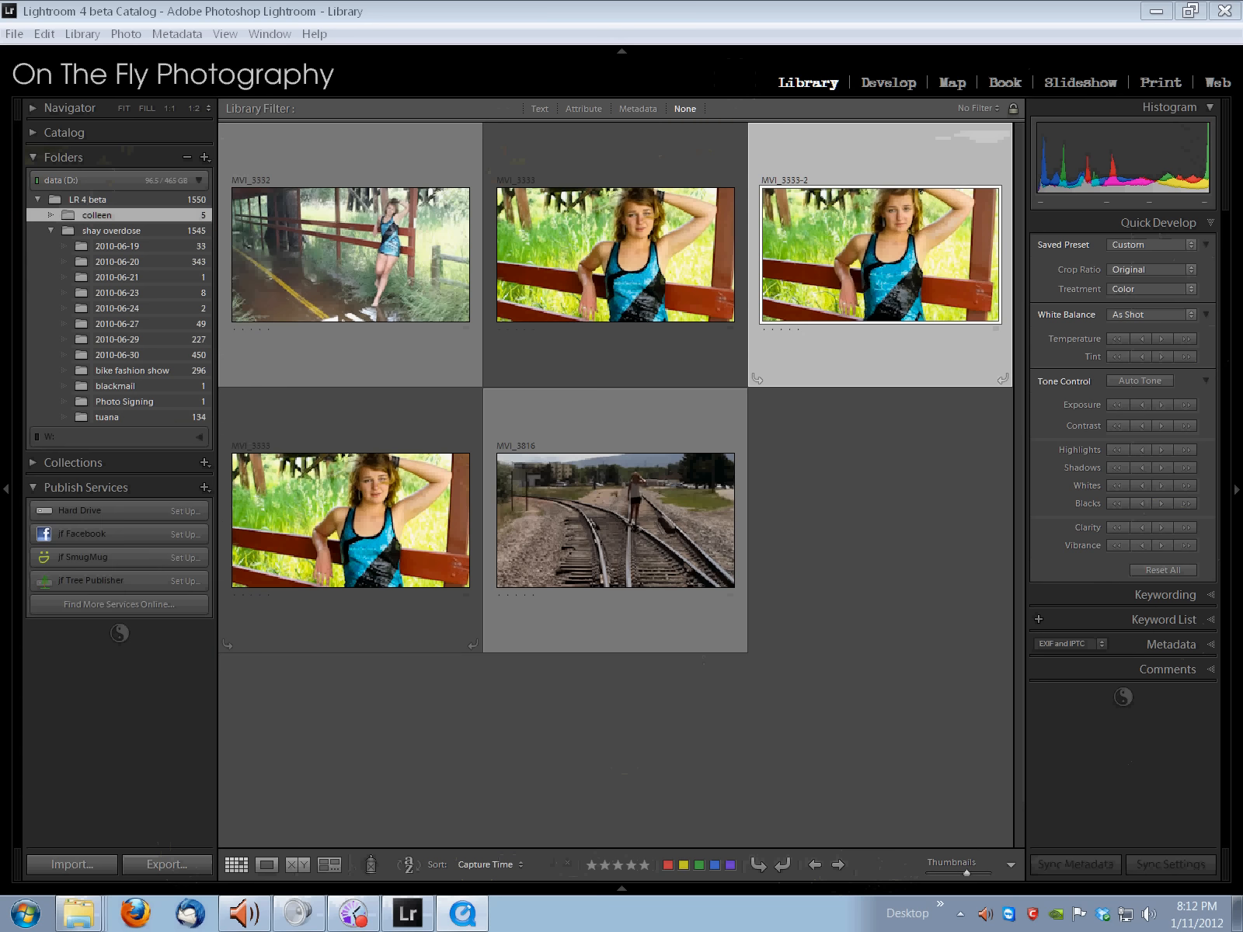
left_click(846, 551)
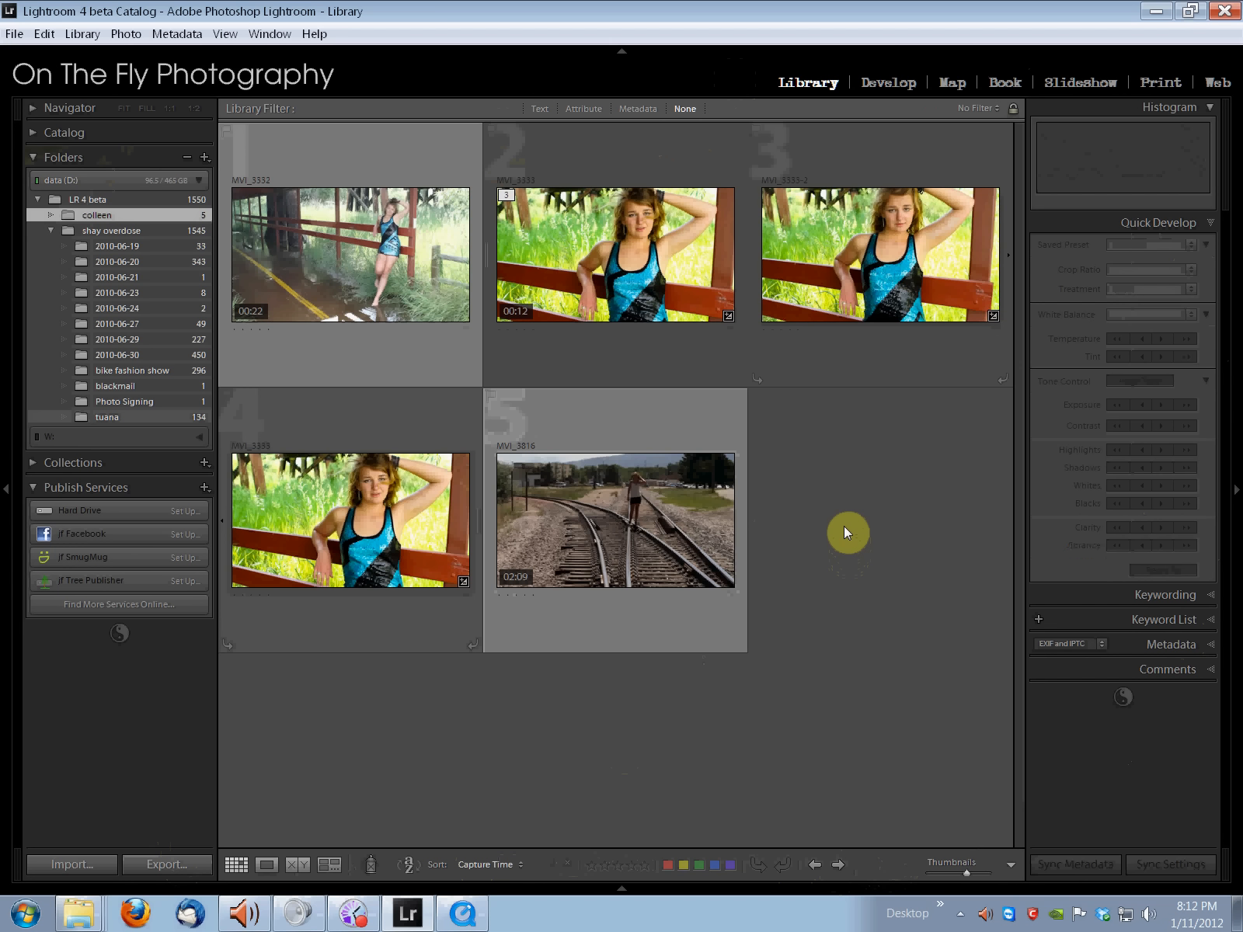